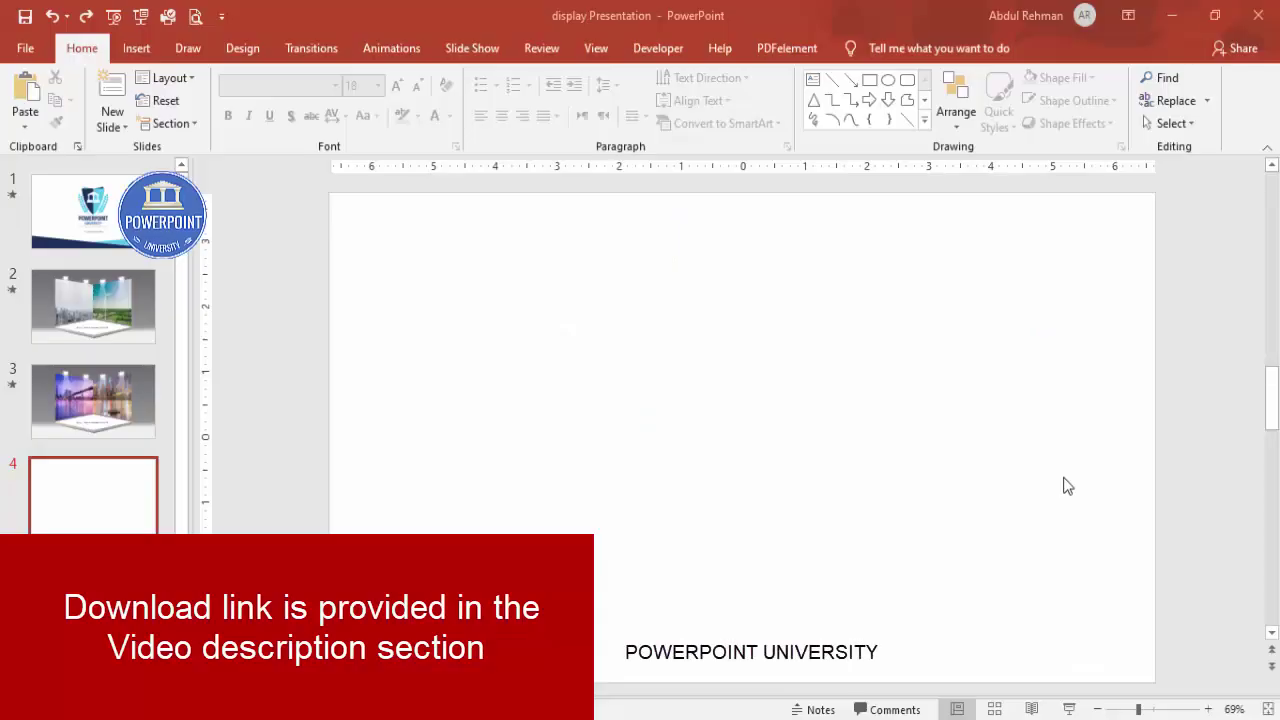
Turn on the guides and draw a wide 1.83" × 9.96" diamond across slide 4's lower half
left_click(594, 48)
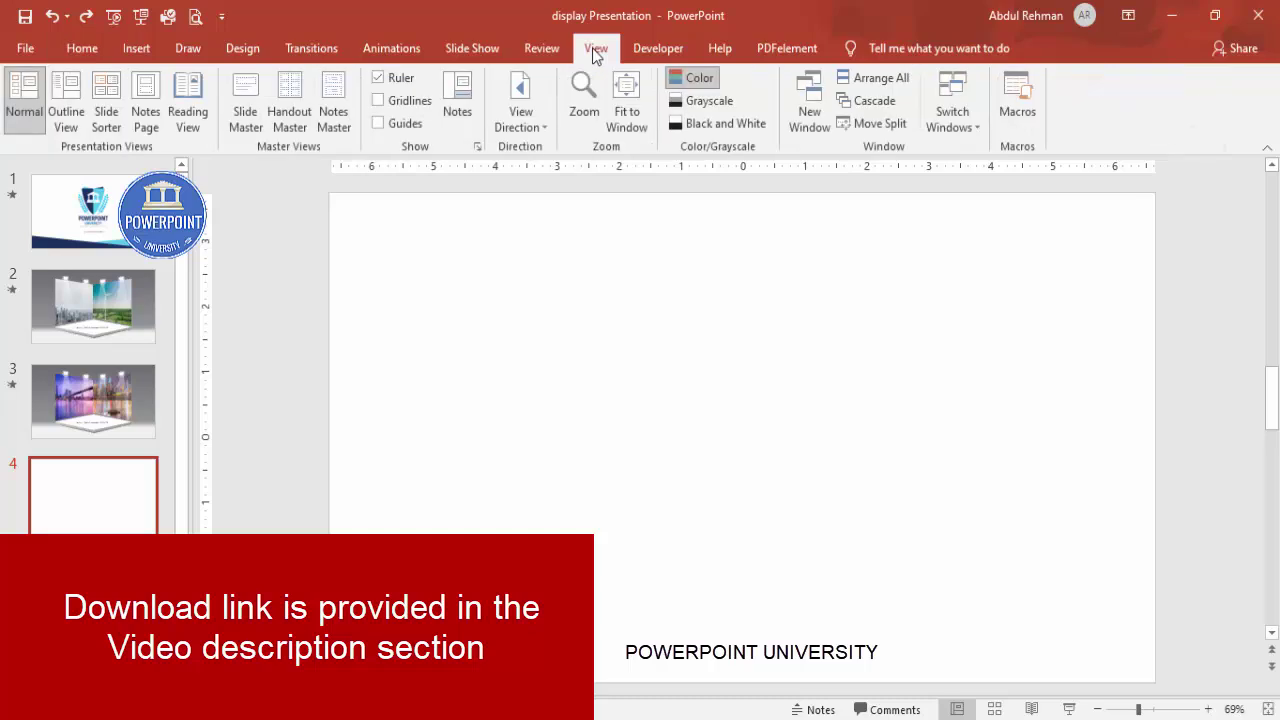
left_click(401, 130)
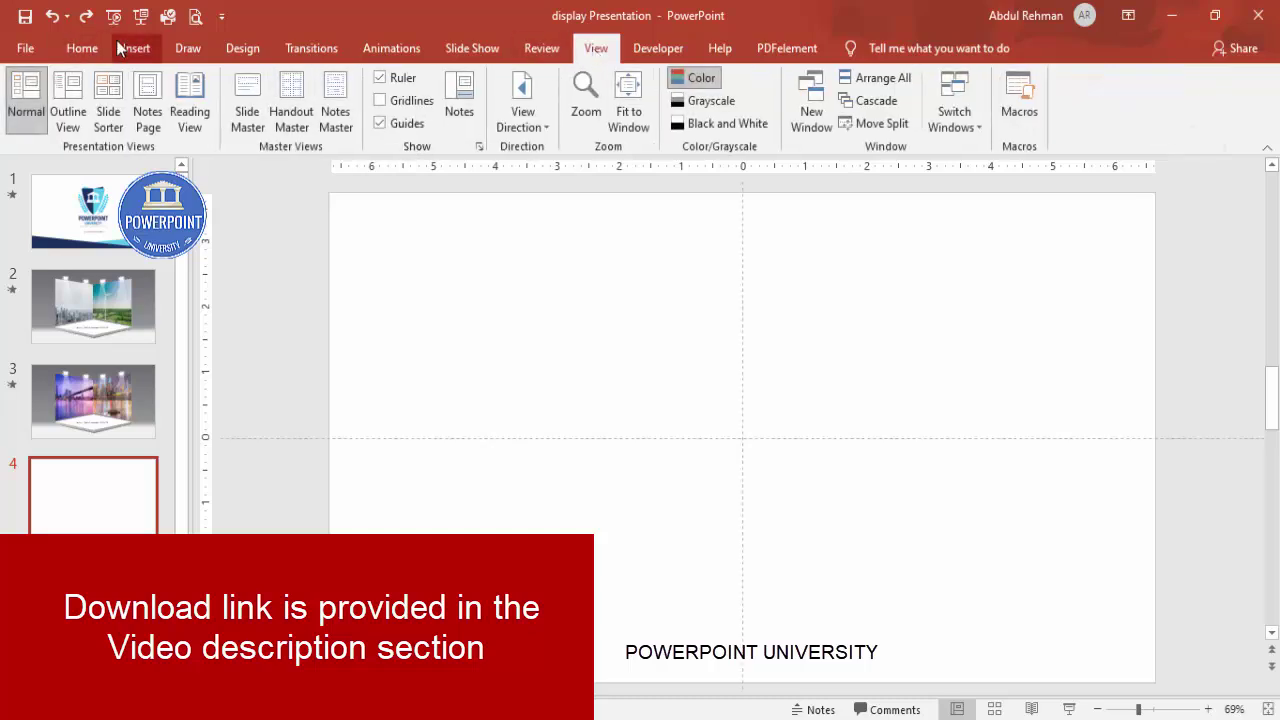
left_click(117, 44)
left_click(302, 129)
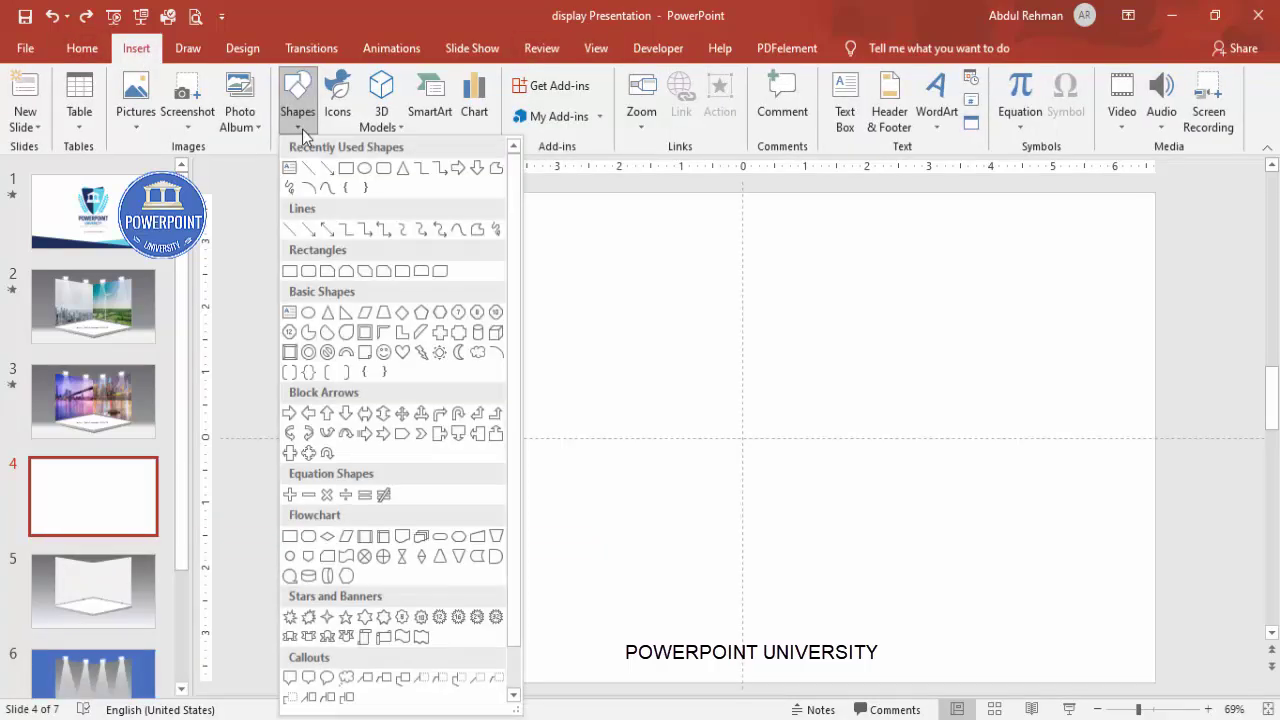
left_click(400, 314)
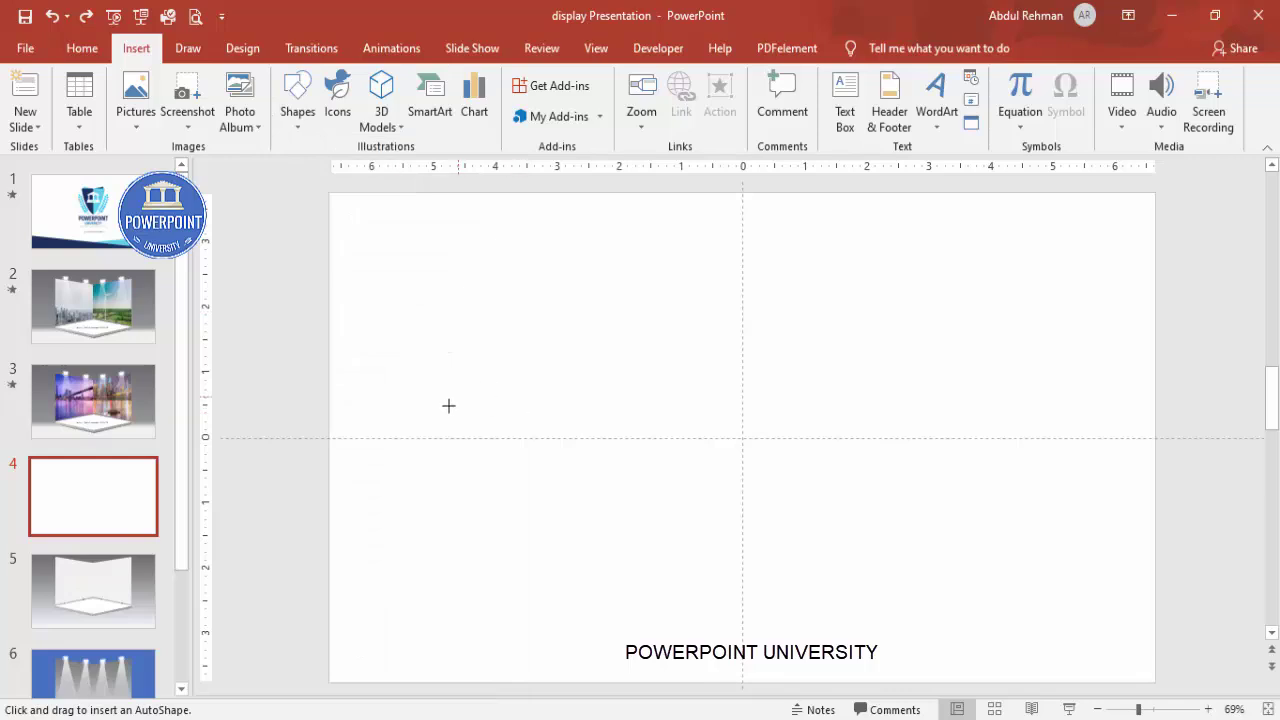
left_click_drag(434, 476, 1050, 595)
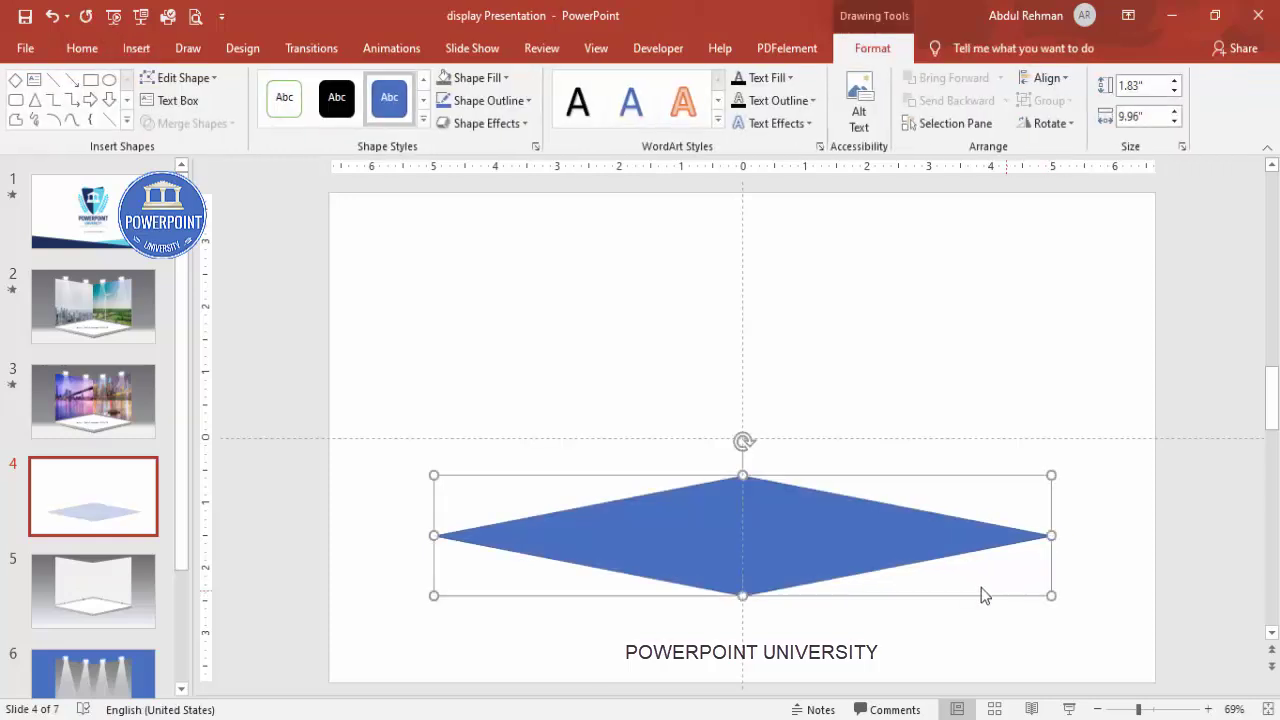
Remove the diamond's outline and fill it light grey
left_click(528, 101)
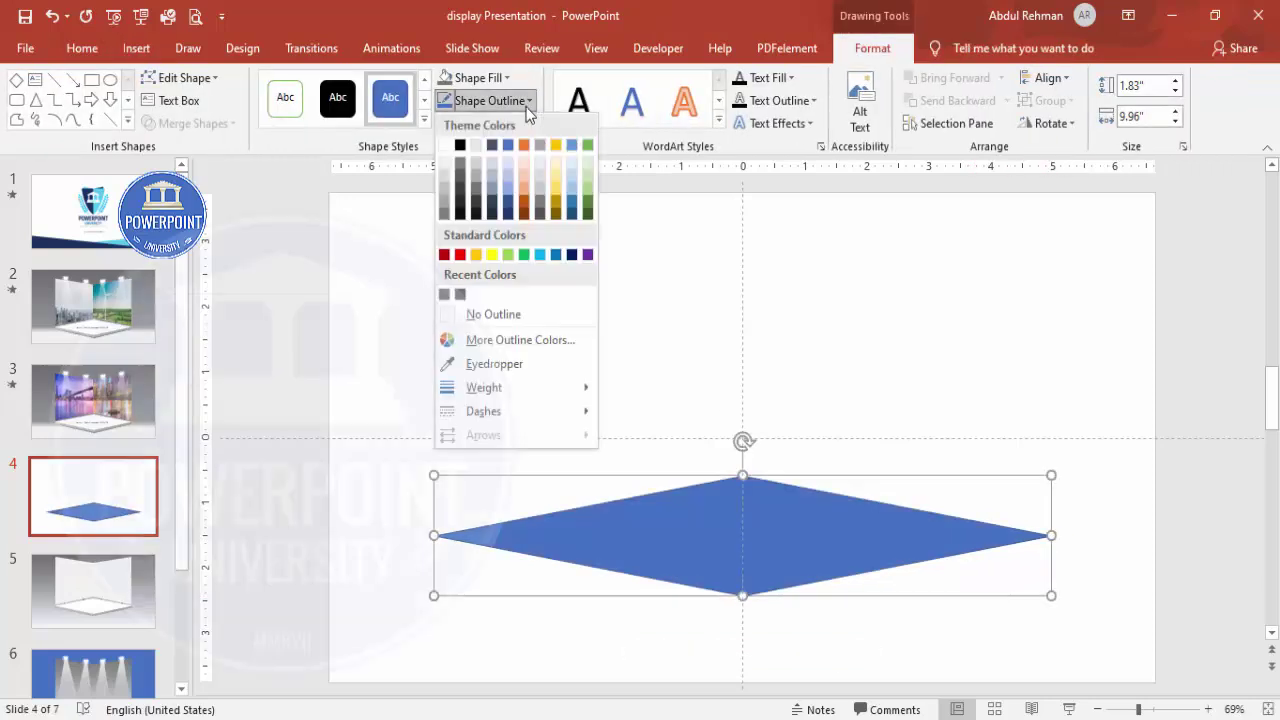
left_click(523, 312)
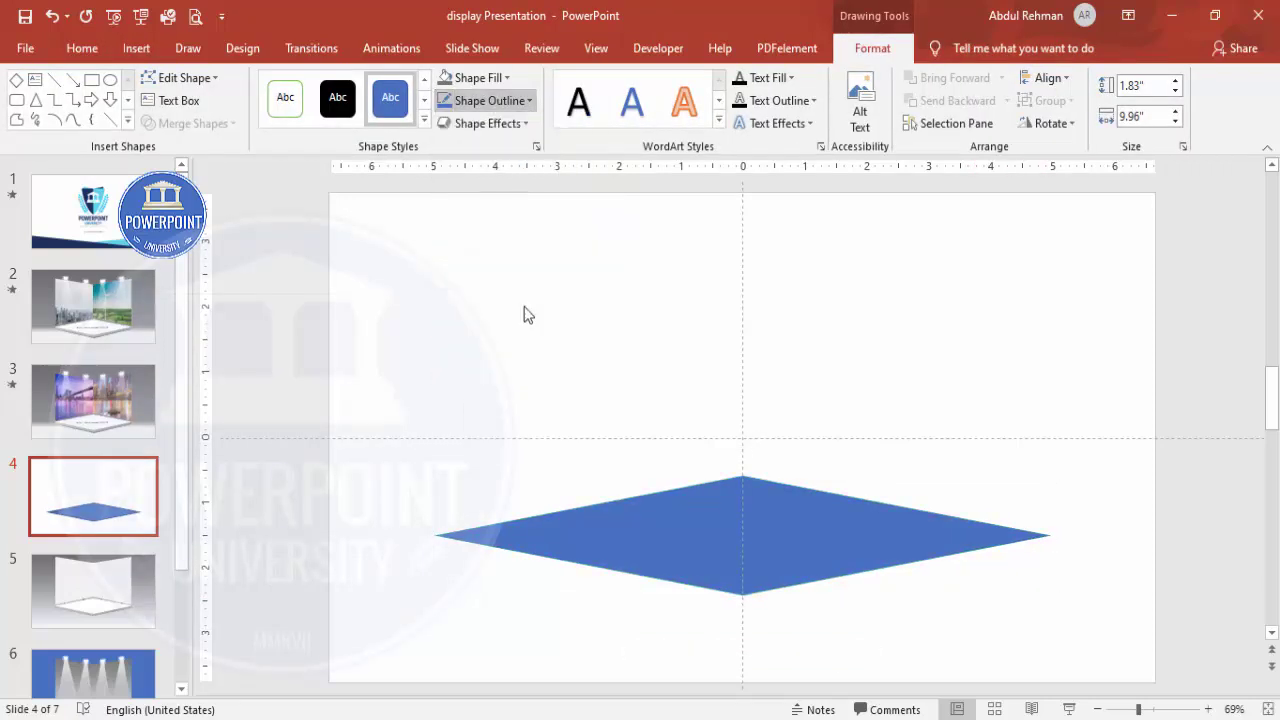
left_click(503, 78)
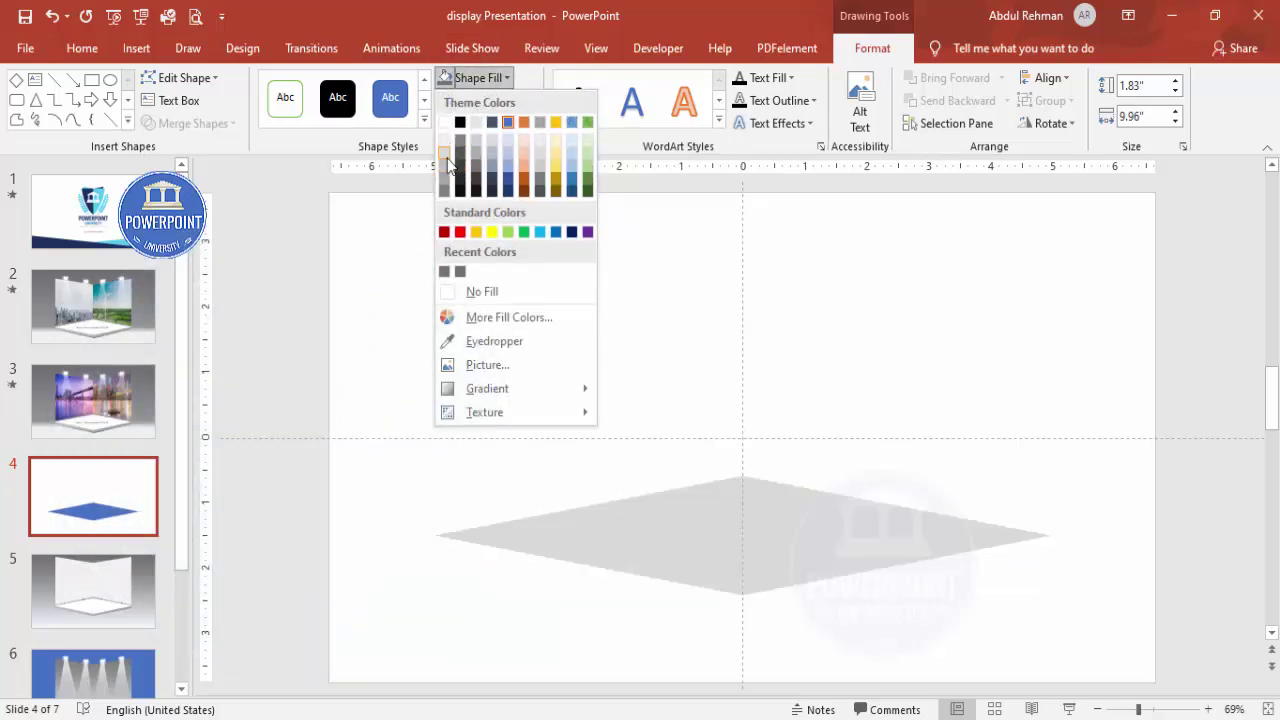
left_click(447, 156)
Nudge the diamond slightly into place and open its Format Shape pane
left_click_drag(828, 541, 825, 539)
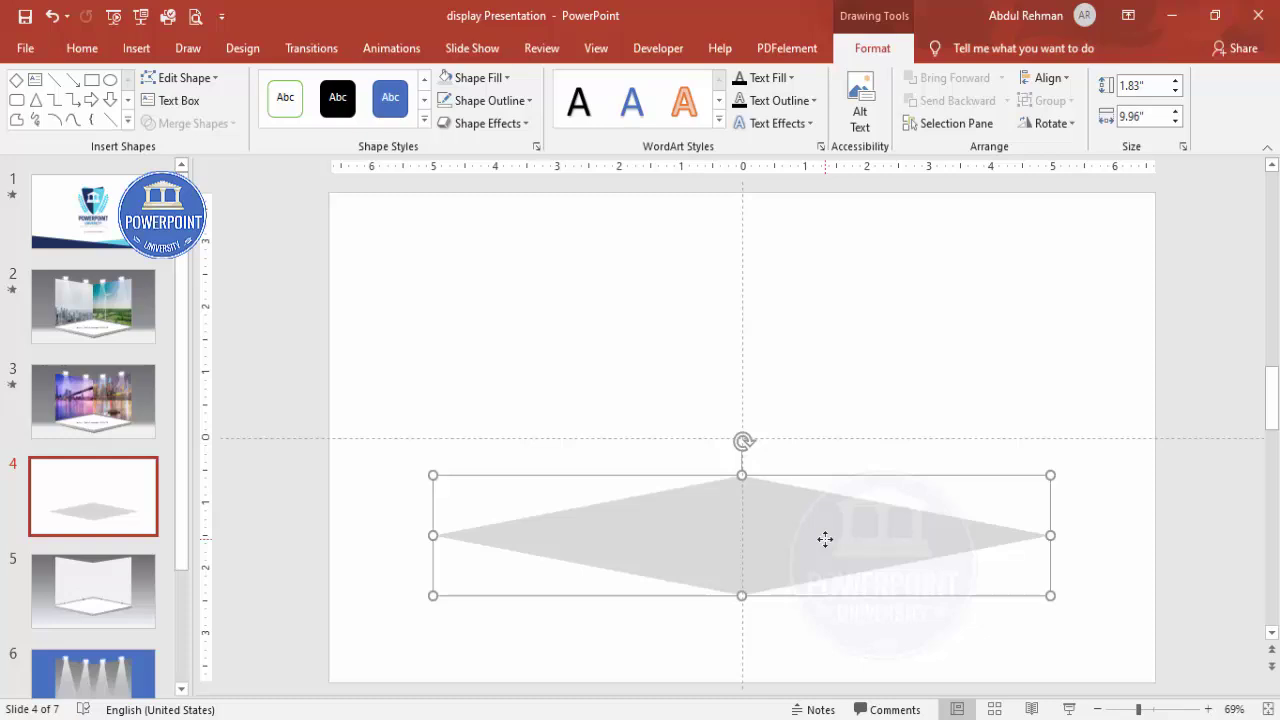
right_click(825, 539)
left_click(890, 500)
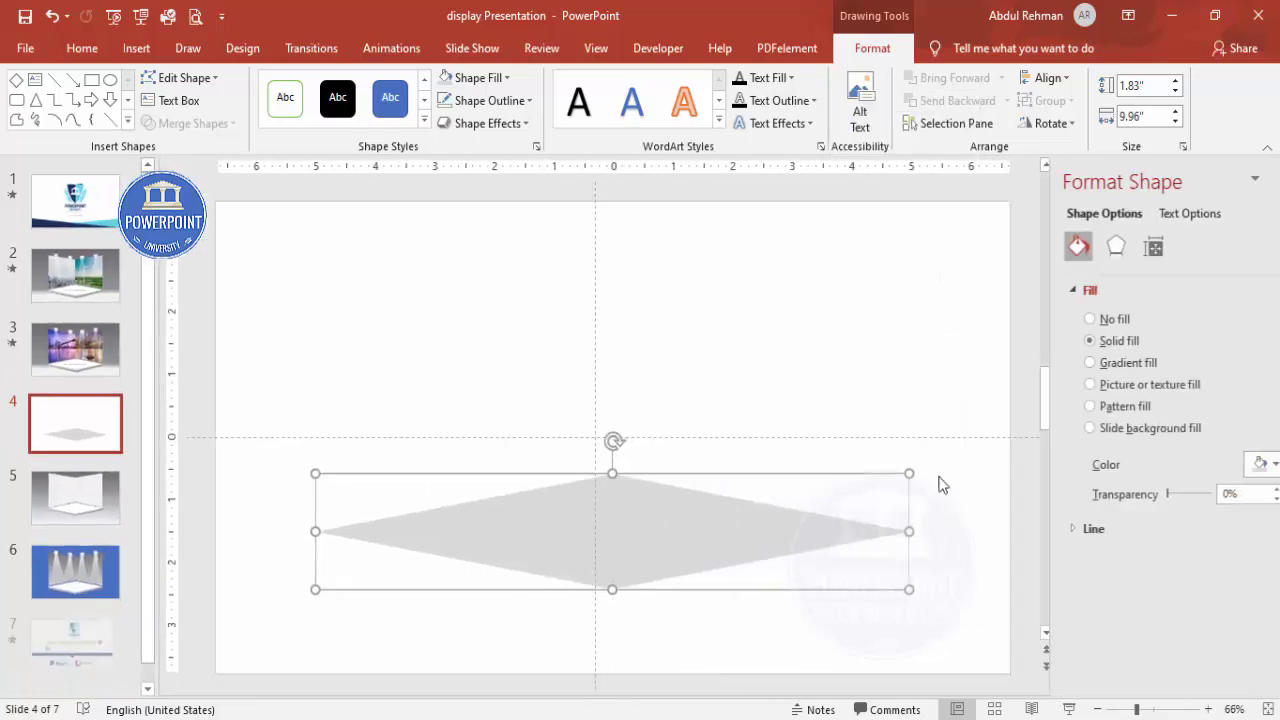
Apply the Perspective: Relaxed Moderately 3-D rotation preset to the diamond (Y 324.8°, perspective 45°)
left_click(1074, 259)
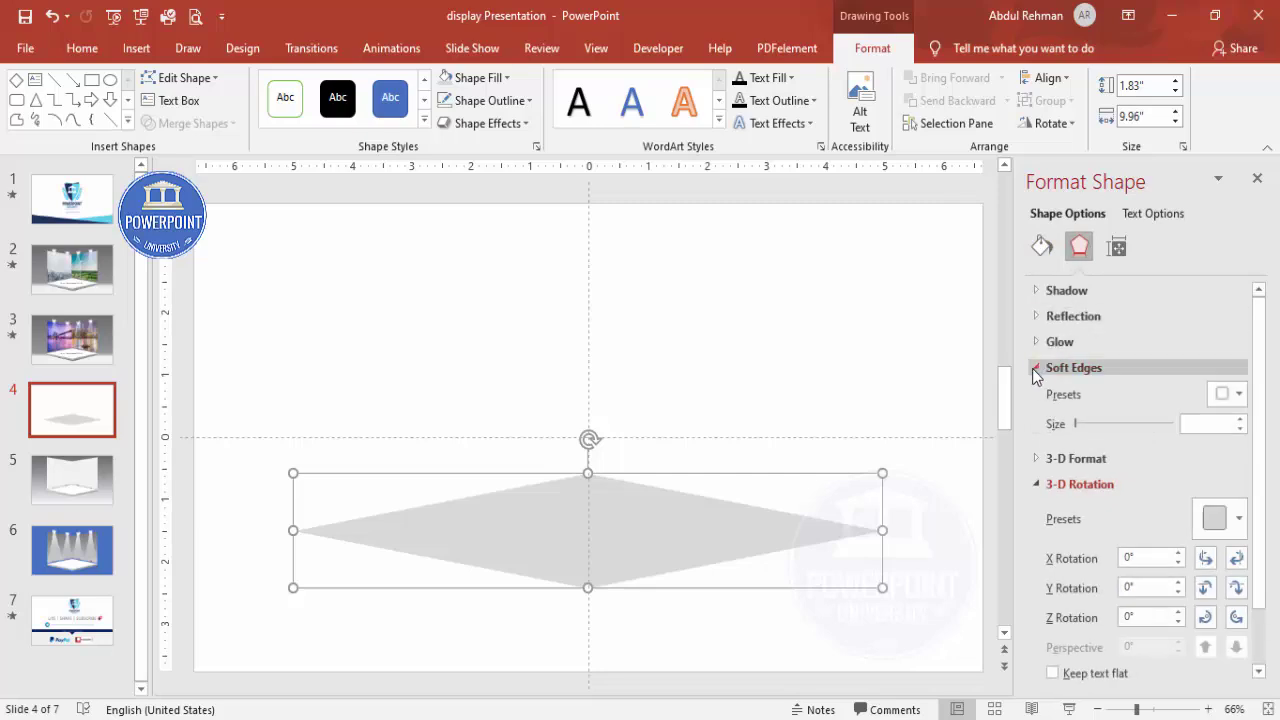
left_click(1030, 368)
left_click(1075, 420)
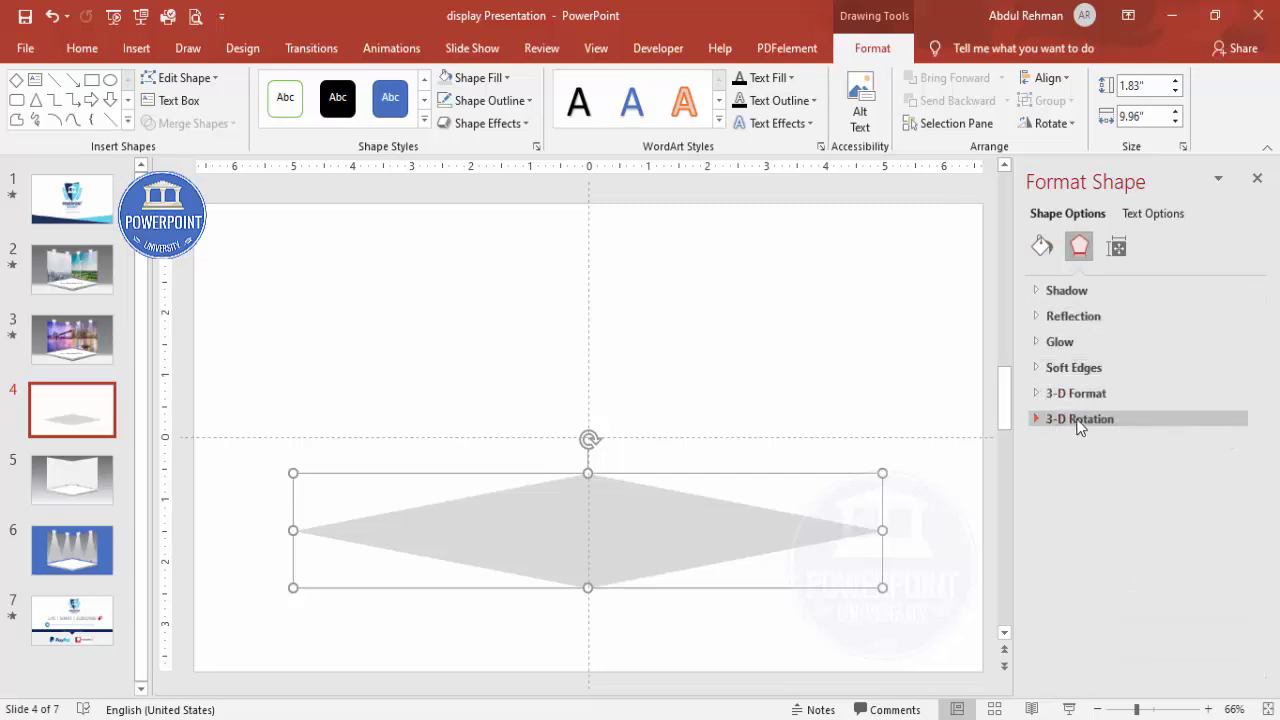
left_click(1079, 420)
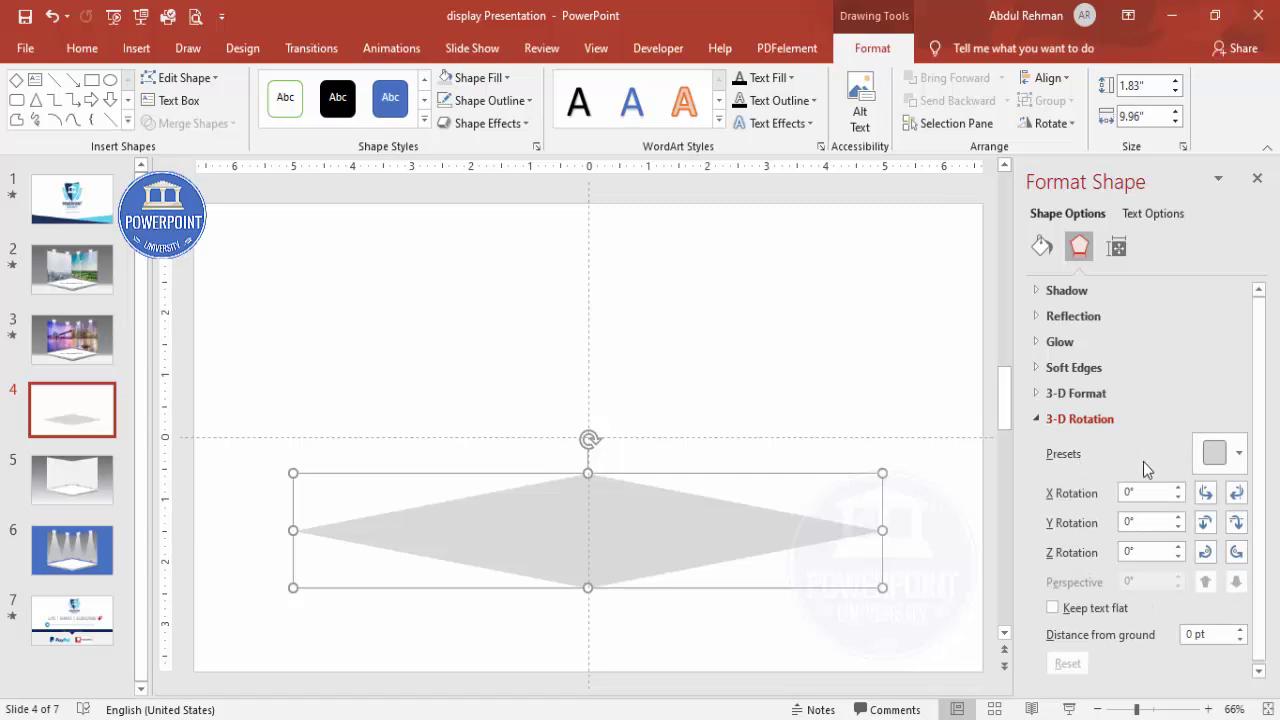
left_click(1215, 455)
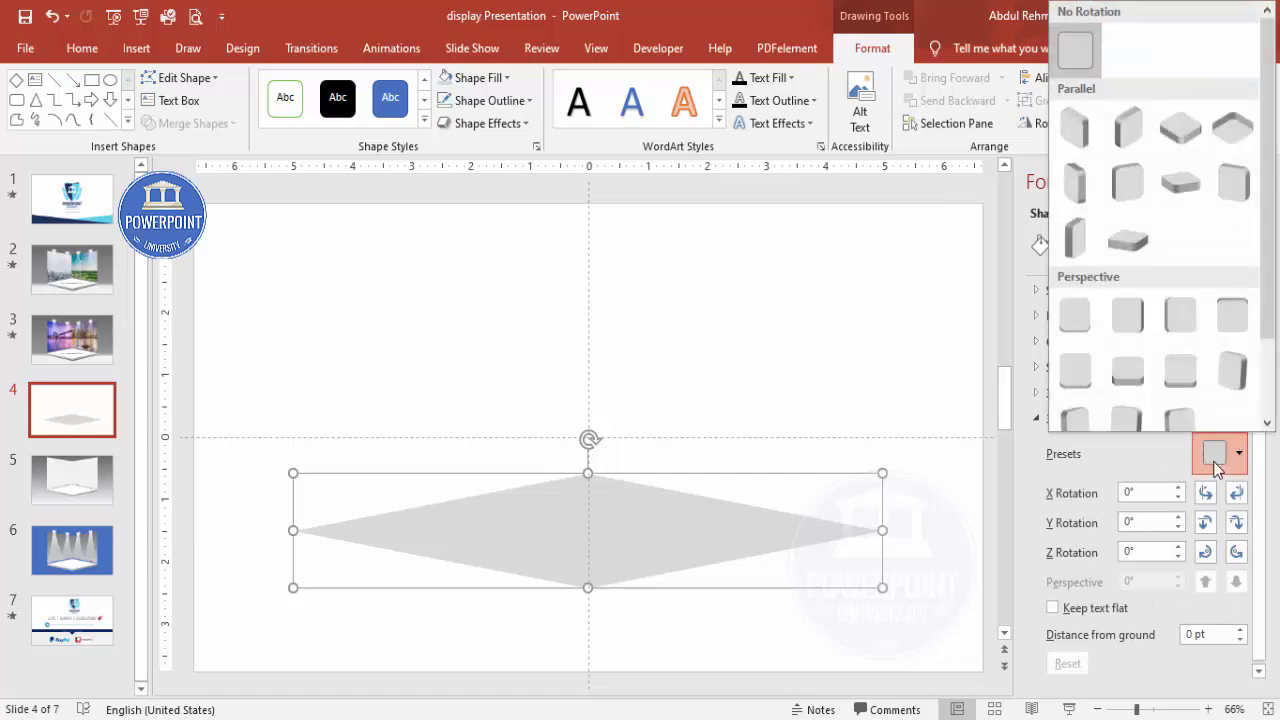
left_click(1132, 379)
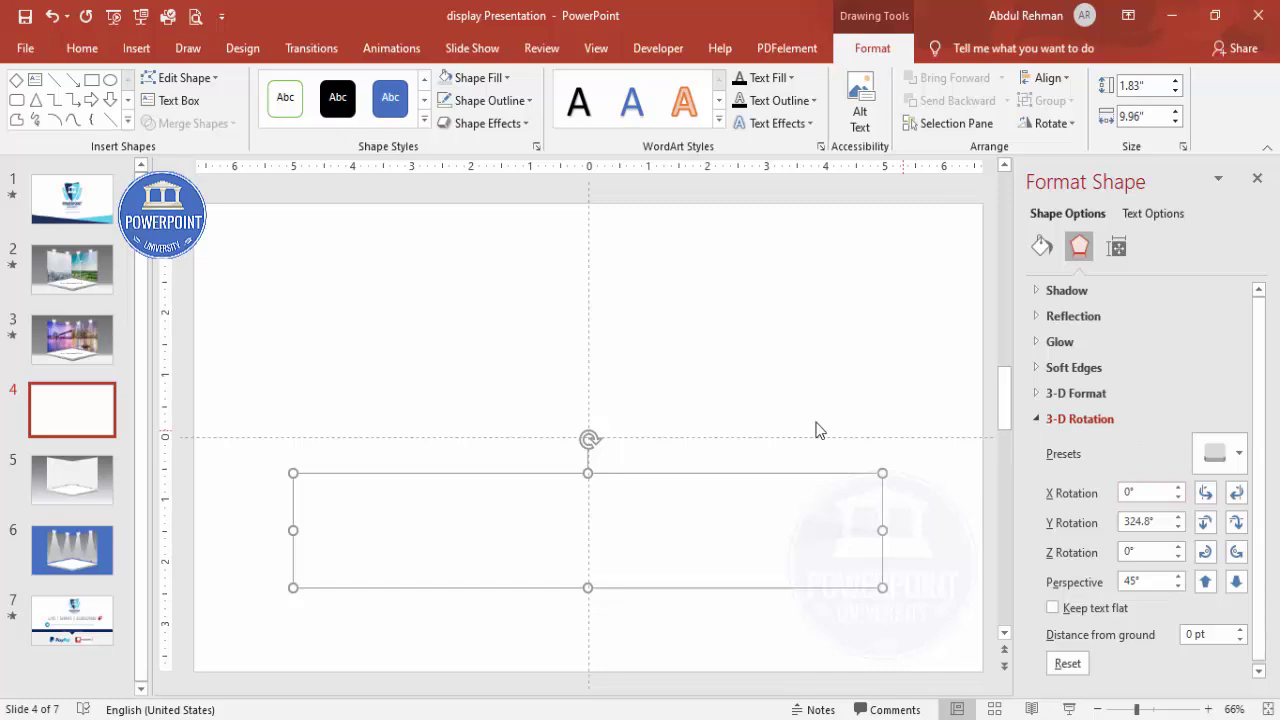
Try a special lighting preset and a special-effect material on the diamond in 3-D Format
left_click(1088, 396)
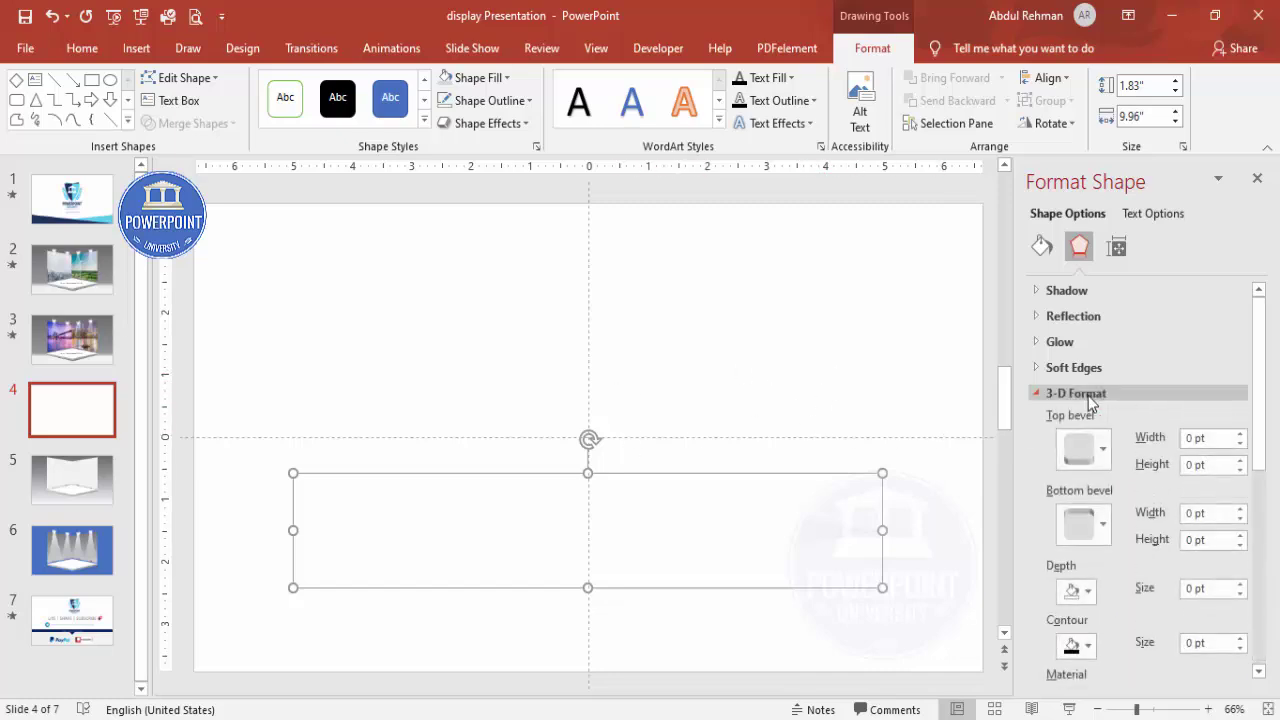
left_click_drag(1262, 462, 1267, 552)
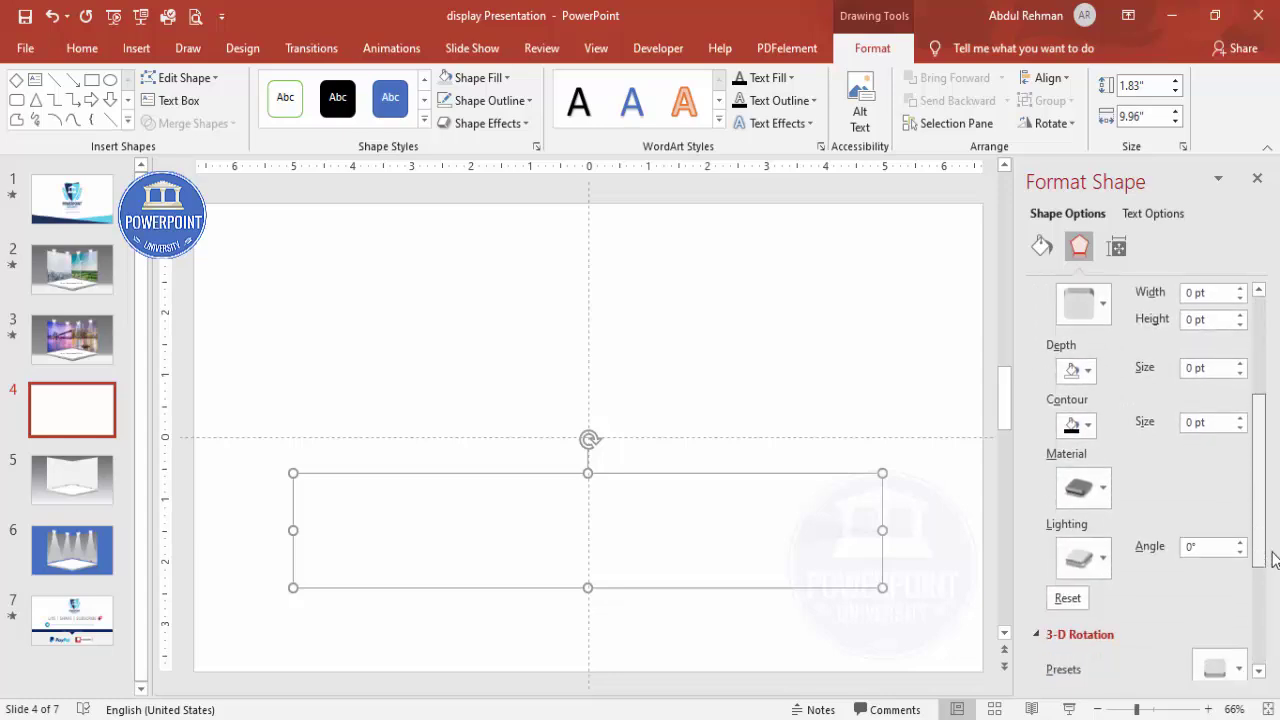
left_click(1090, 558)
left_click(1135, 504)
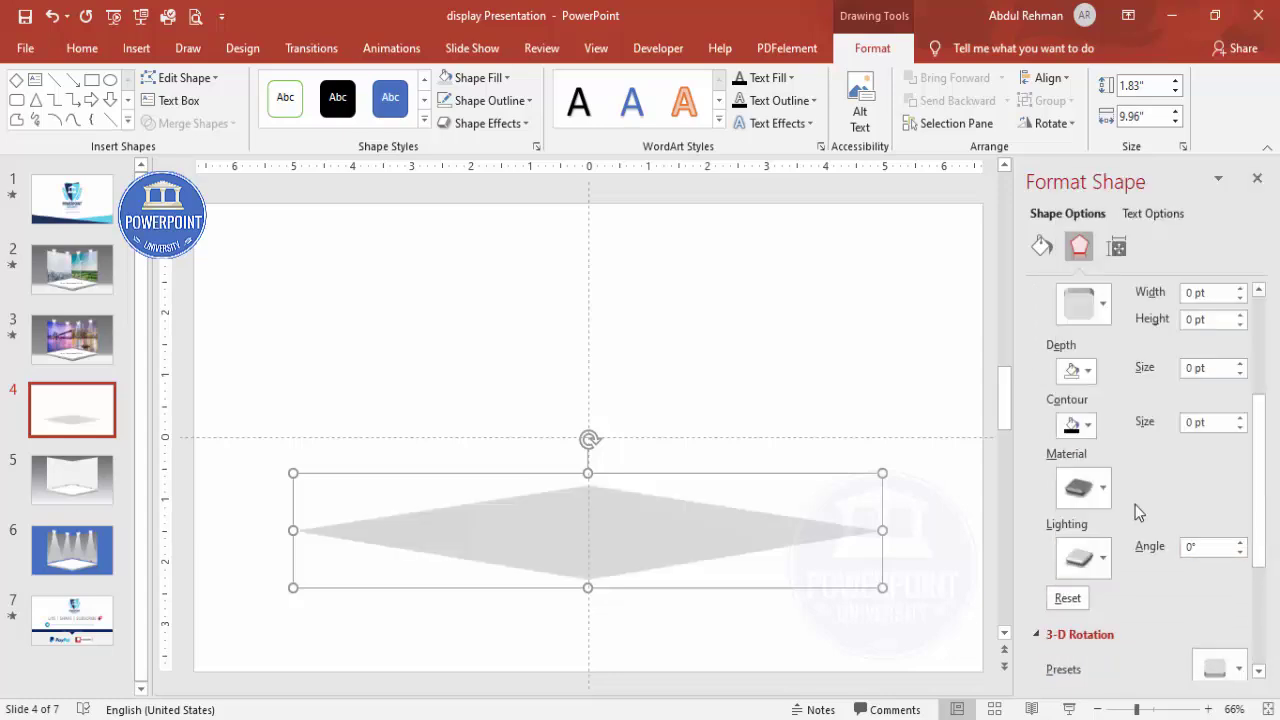
left_click(1067, 499)
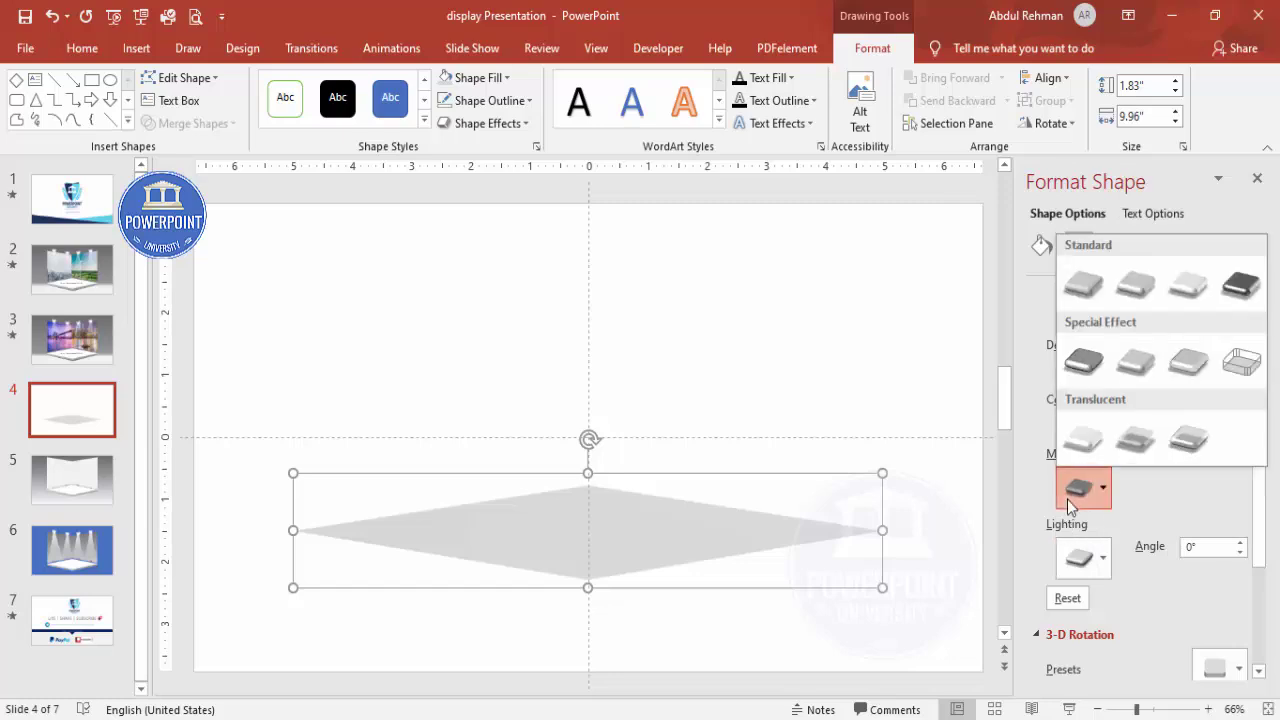
left_click(1083, 361)
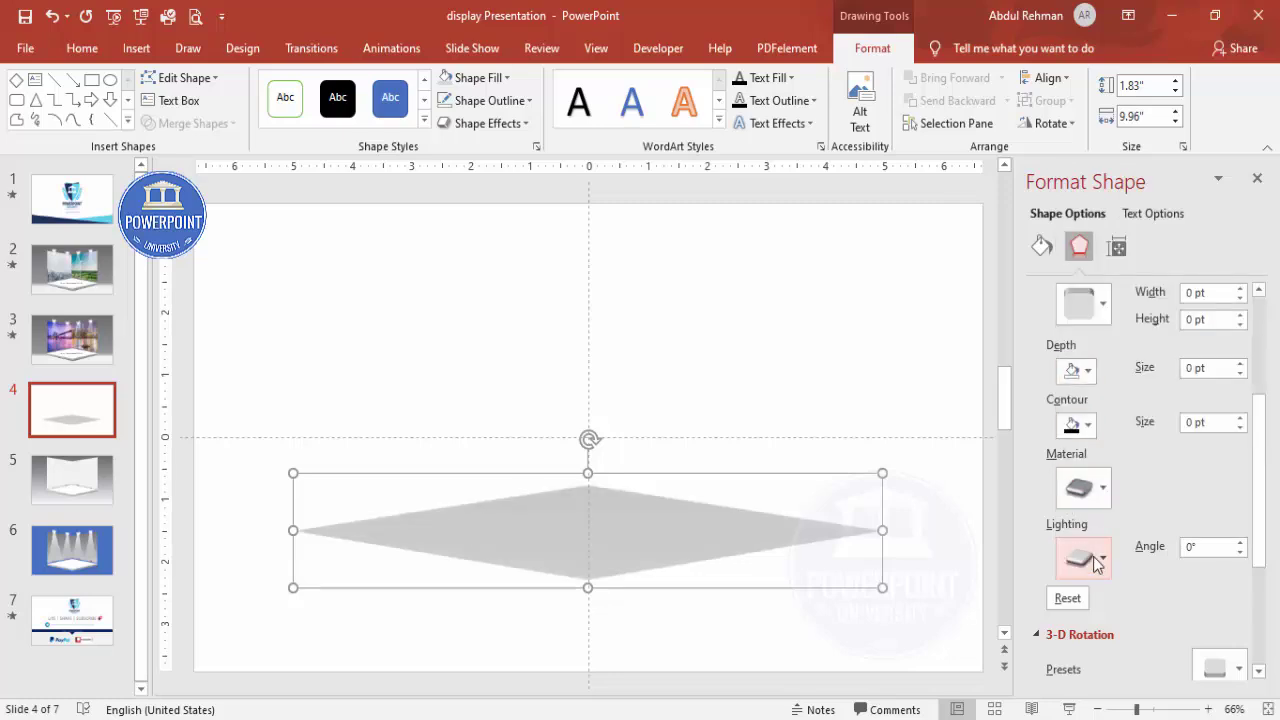
Increase the diamond's 3-D depth to 22 pt
mouse_move(1262, 498)
left_mouse_down()
mouse_move(1260, 517)
mouse_move(1260, 474)
left_mouse_up()
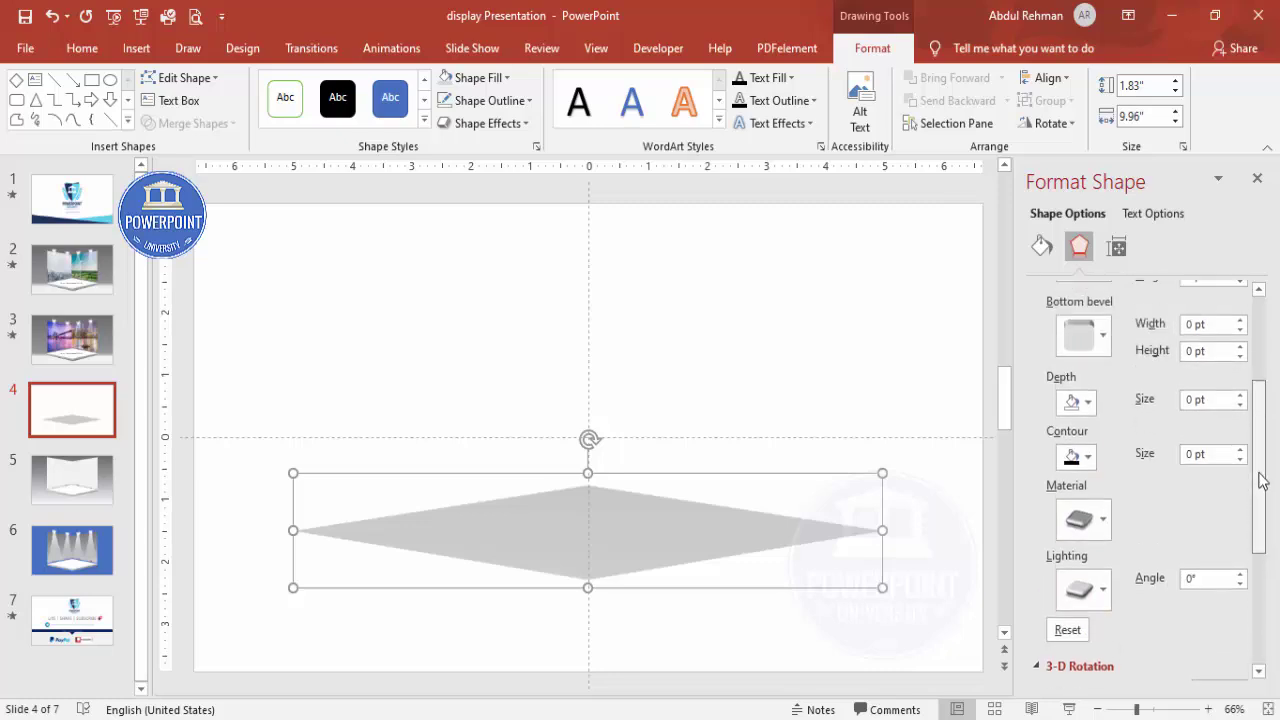
left_click(1240, 396)
left_click(1240, 396)
left_click(1240, 396)
left_click(1240, 396)
left_click(1240, 396)
left_click(1240, 396)
left_click(1240, 396)
left_click(1240, 396)
left_click(1240, 396)
left_click(1240, 396)
left_click(1240, 396)
left_click(1240, 396)
left_click(1240, 396)
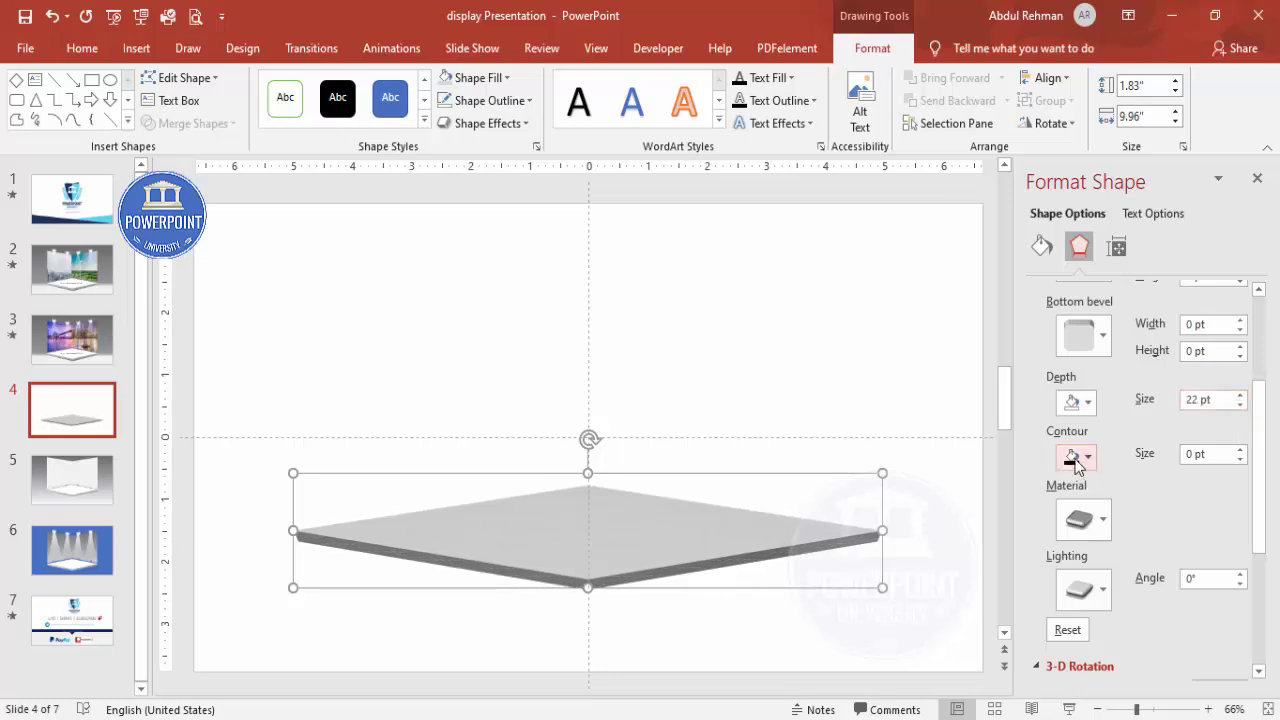
Switch the platform to a standard material and settle on Special lighting
left_click(1080, 518)
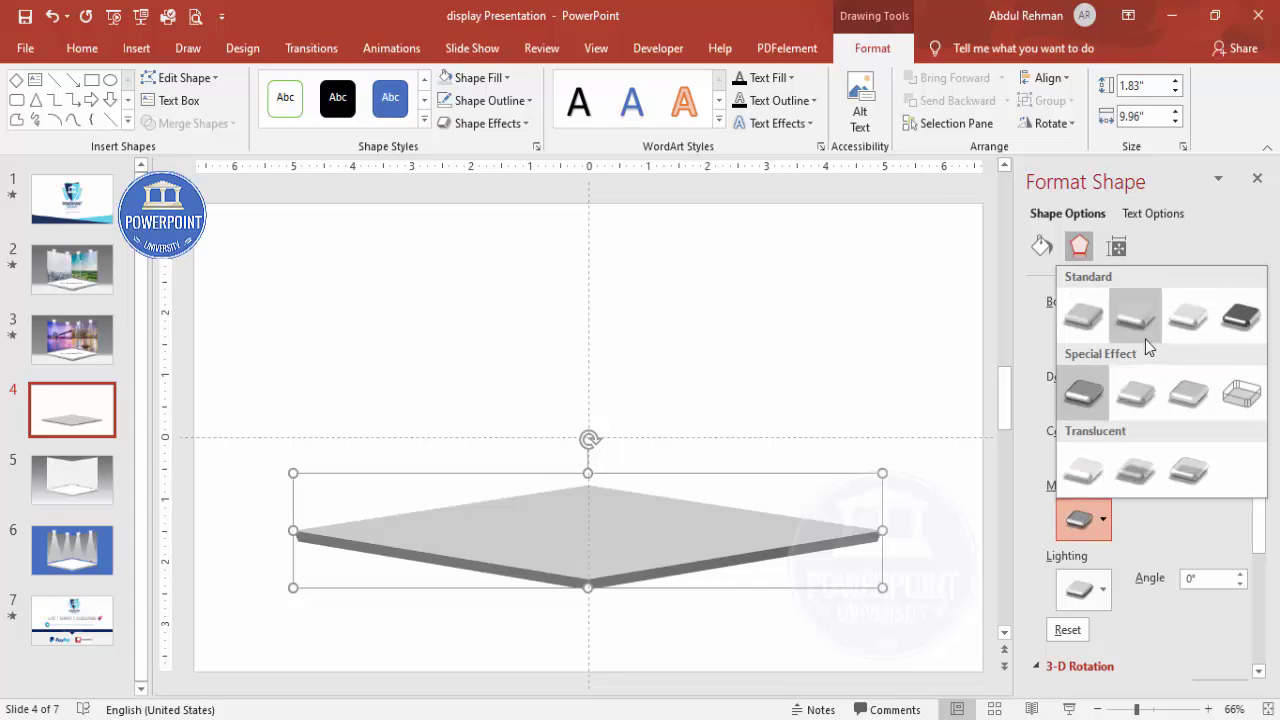
left_click(1236, 318)
left_click(1104, 512)
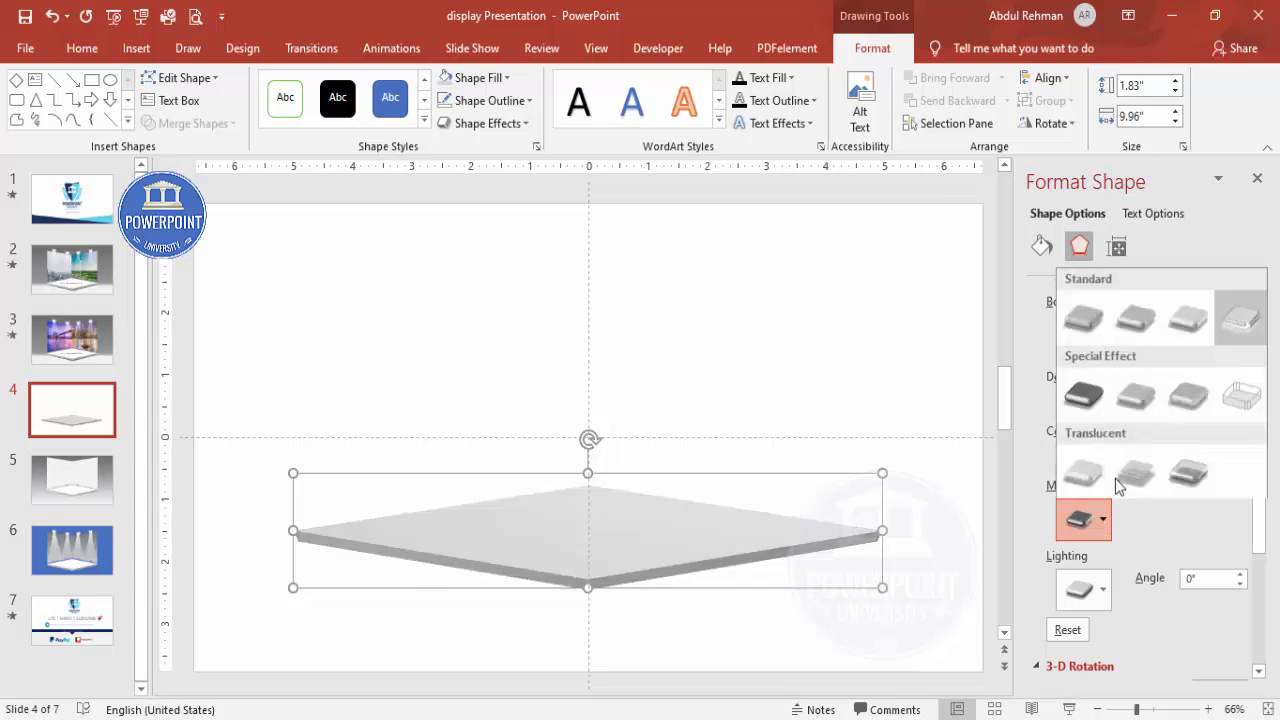
left_click(1189, 320)
left_click(1102, 580)
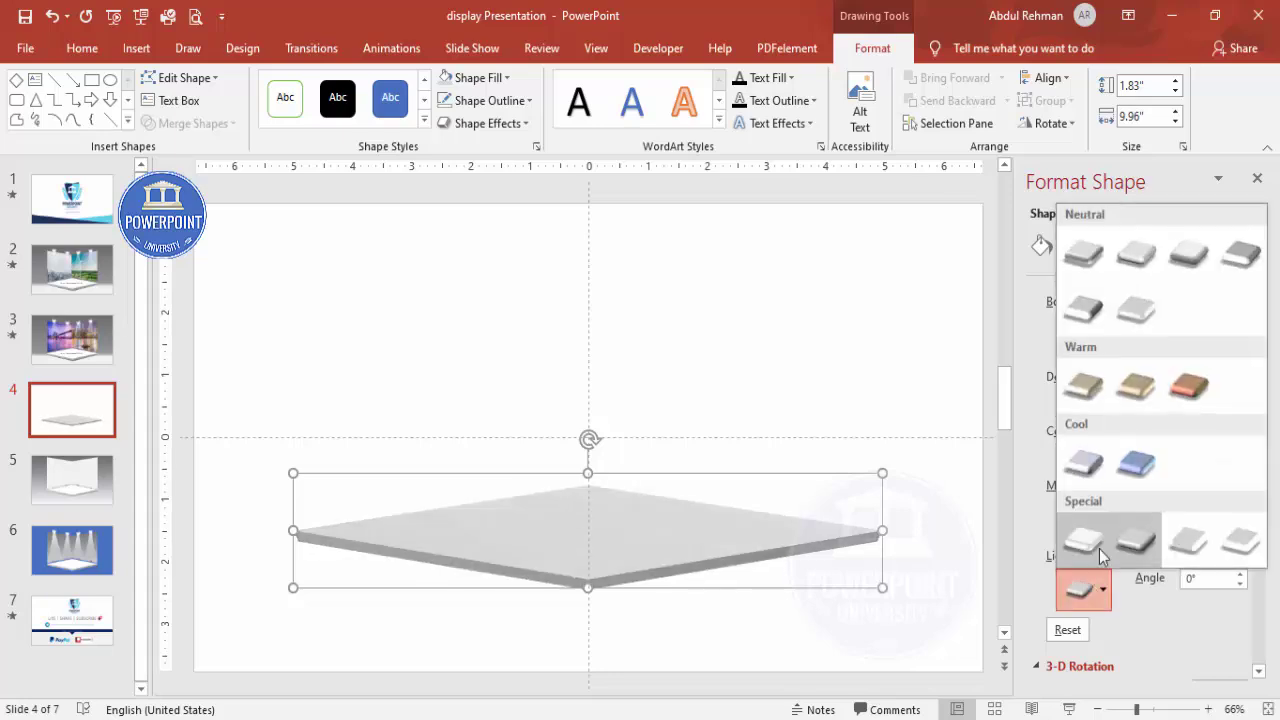
left_click(1086, 318)
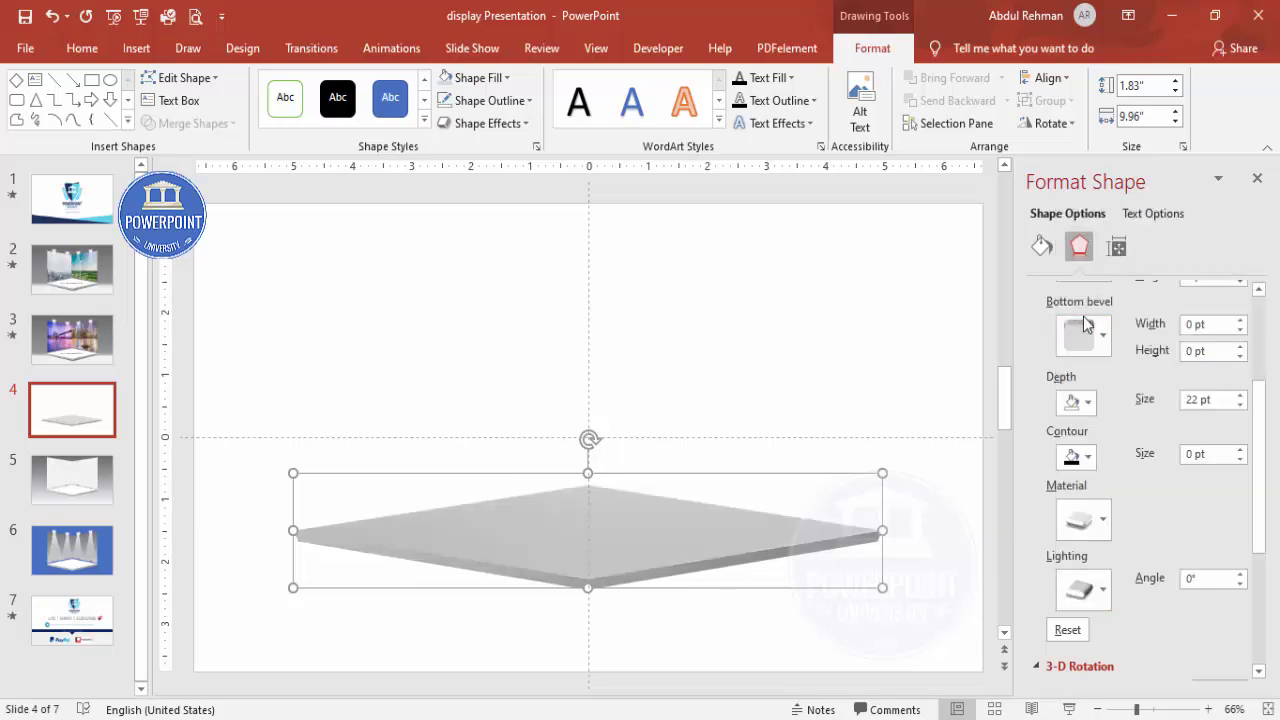
left_click(1101, 604)
left_click(1142, 542)
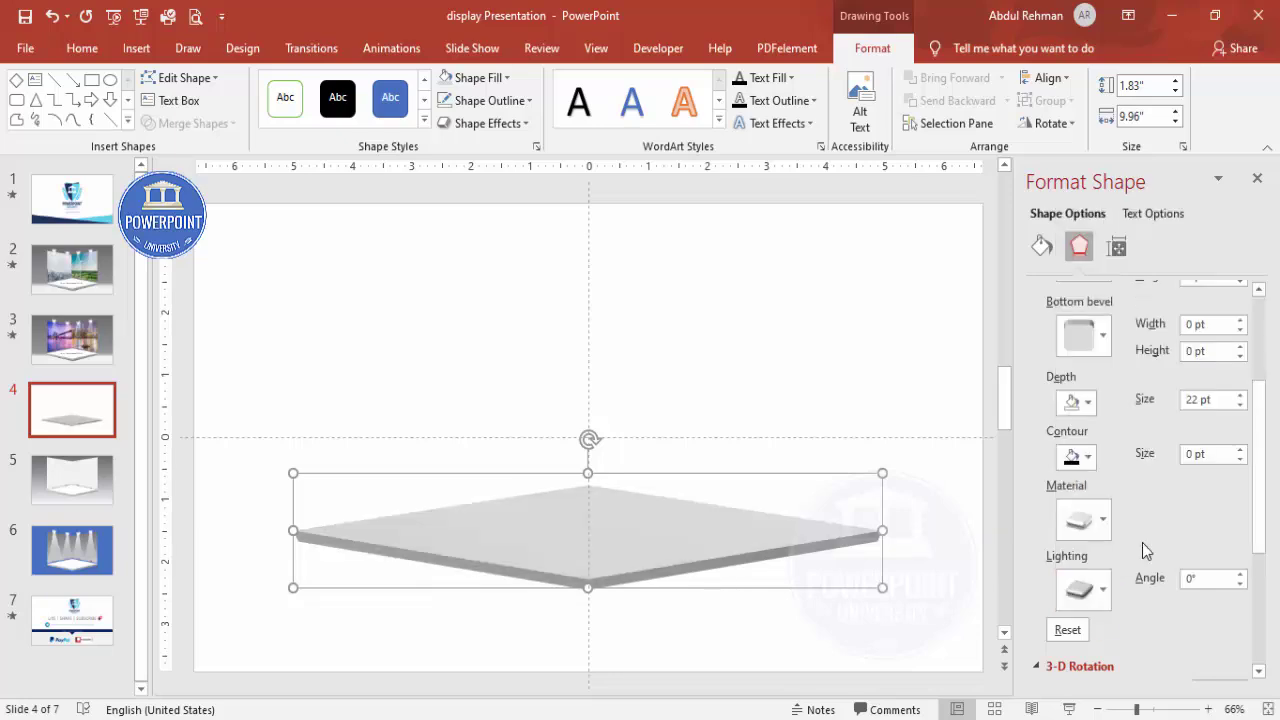
left_click(690, 388)
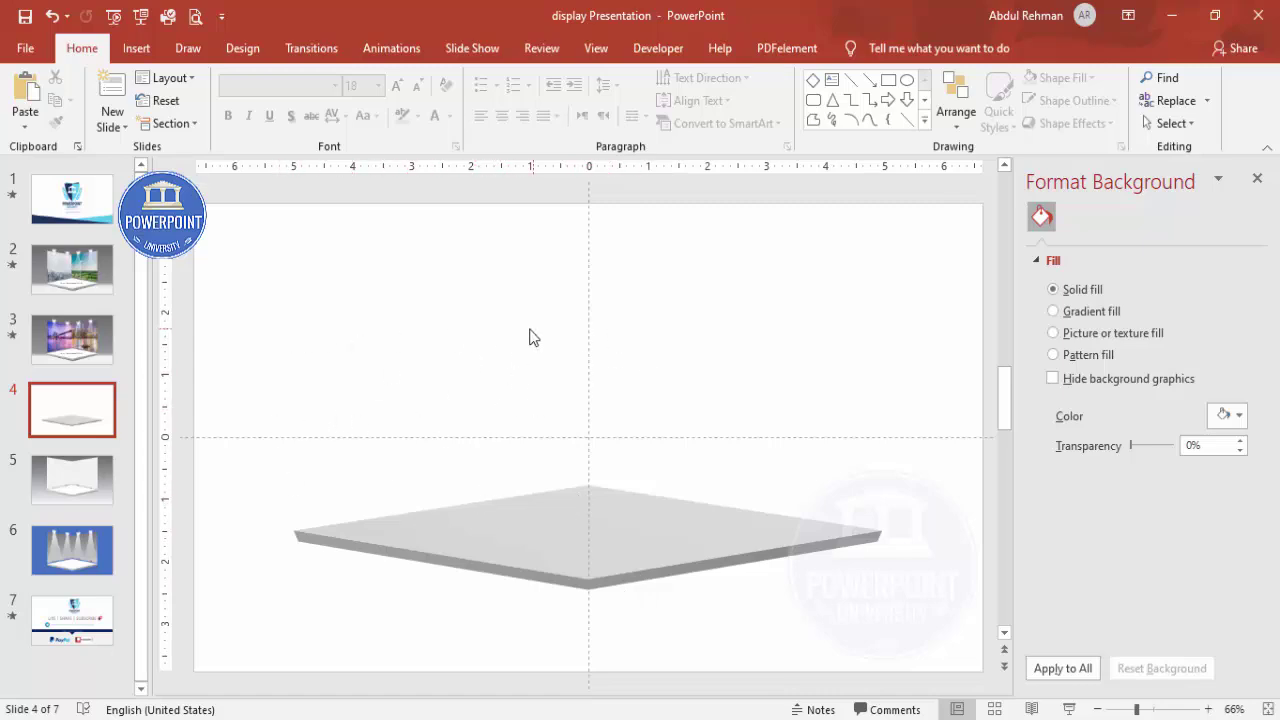
Draw a 3.13" × 4.98" outline-free blue rectangle above the platform's left half
left_click(145, 50)
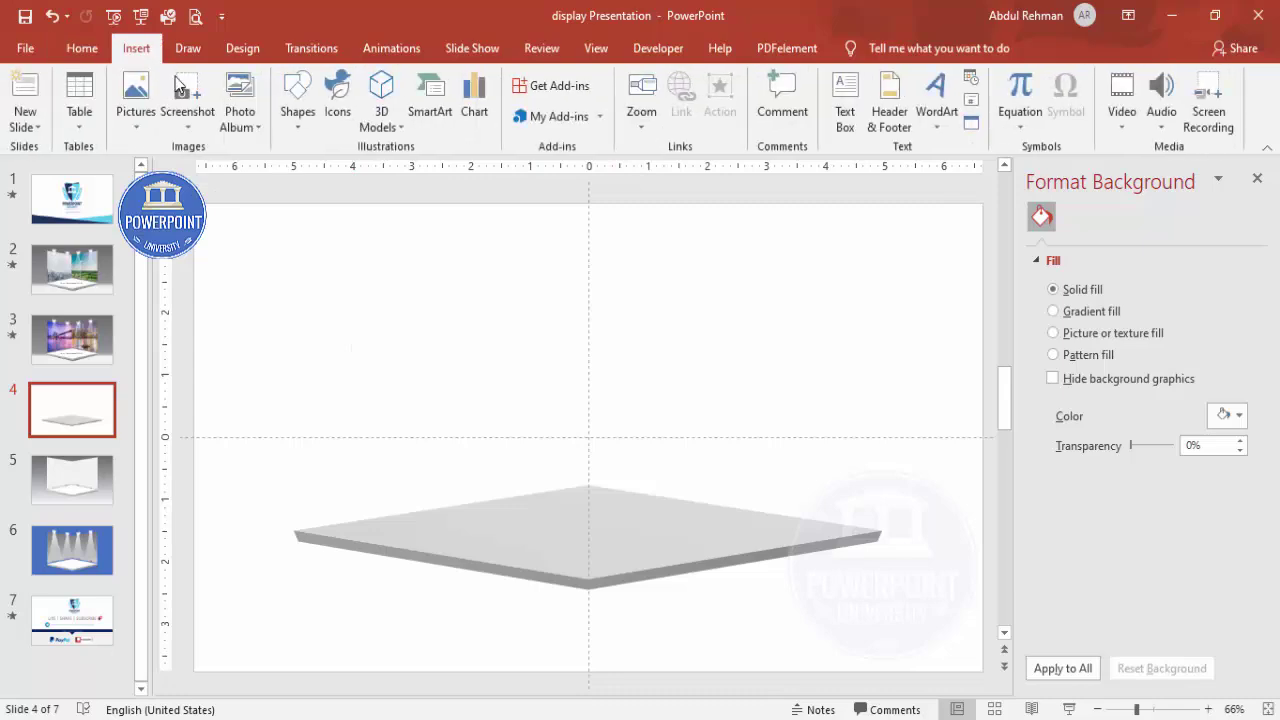
left_click(297, 110)
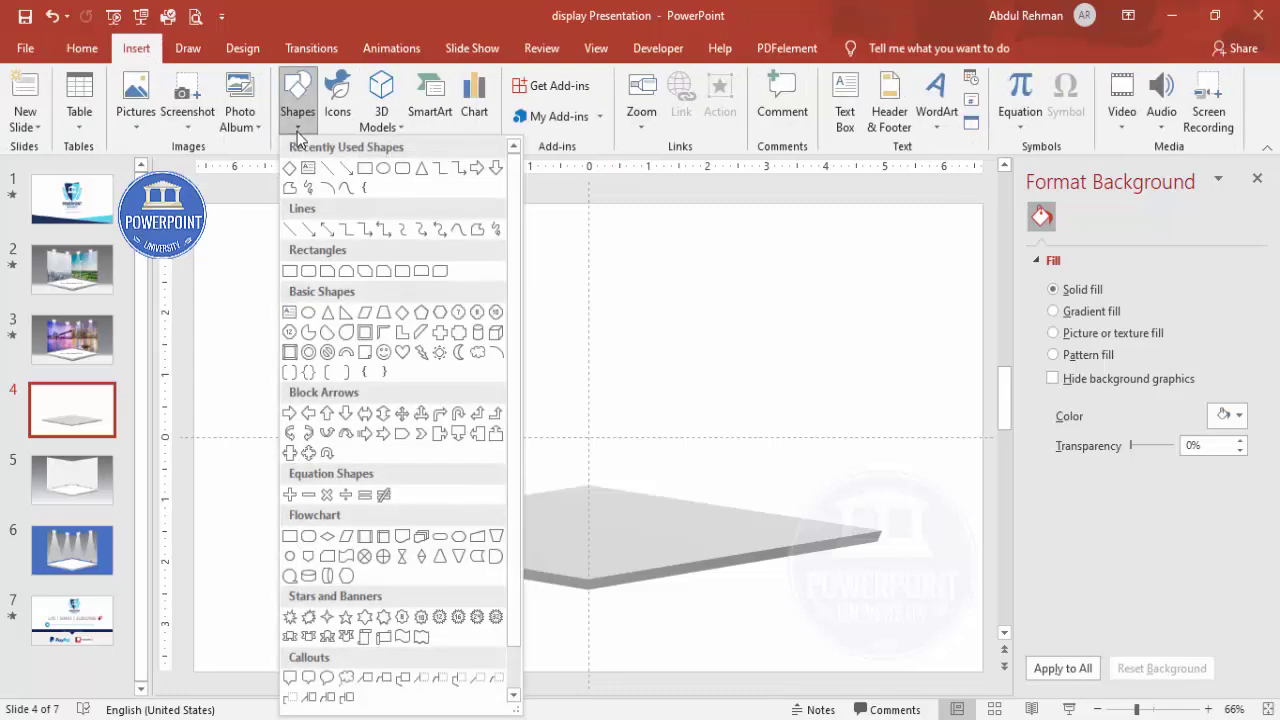
left_click(290, 271)
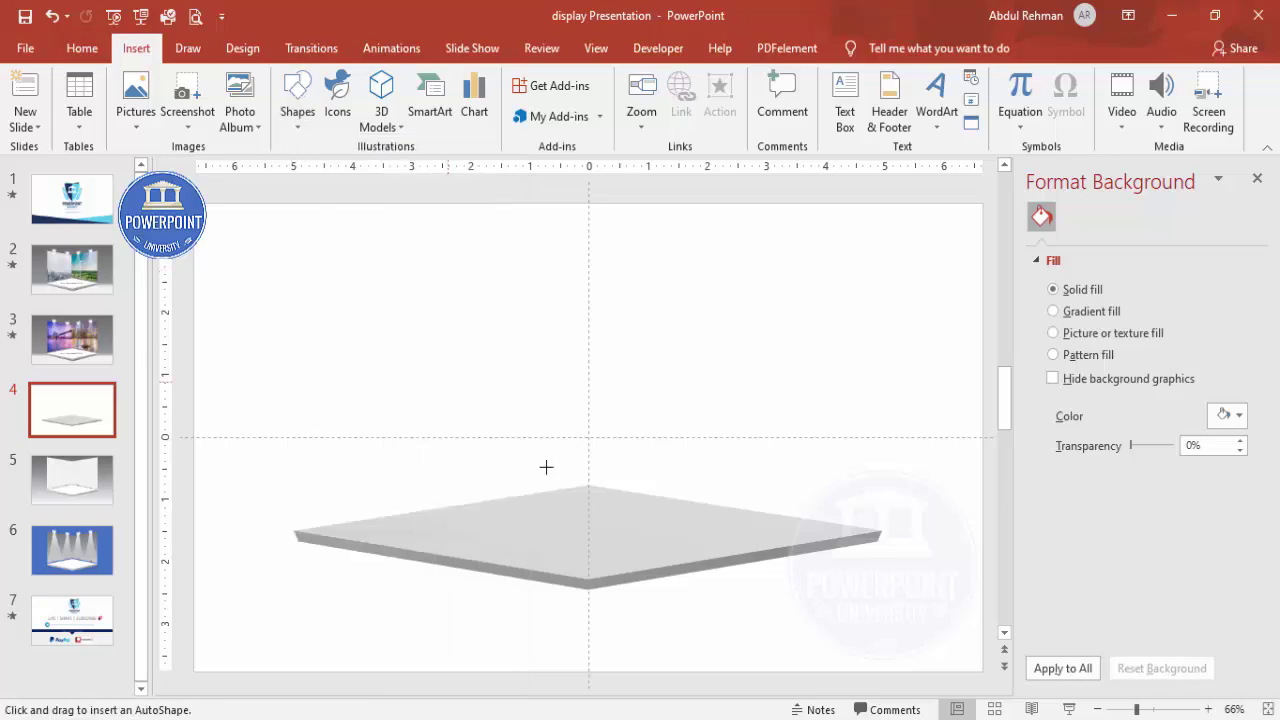
left_click_drag(581, 484, 292, 290)
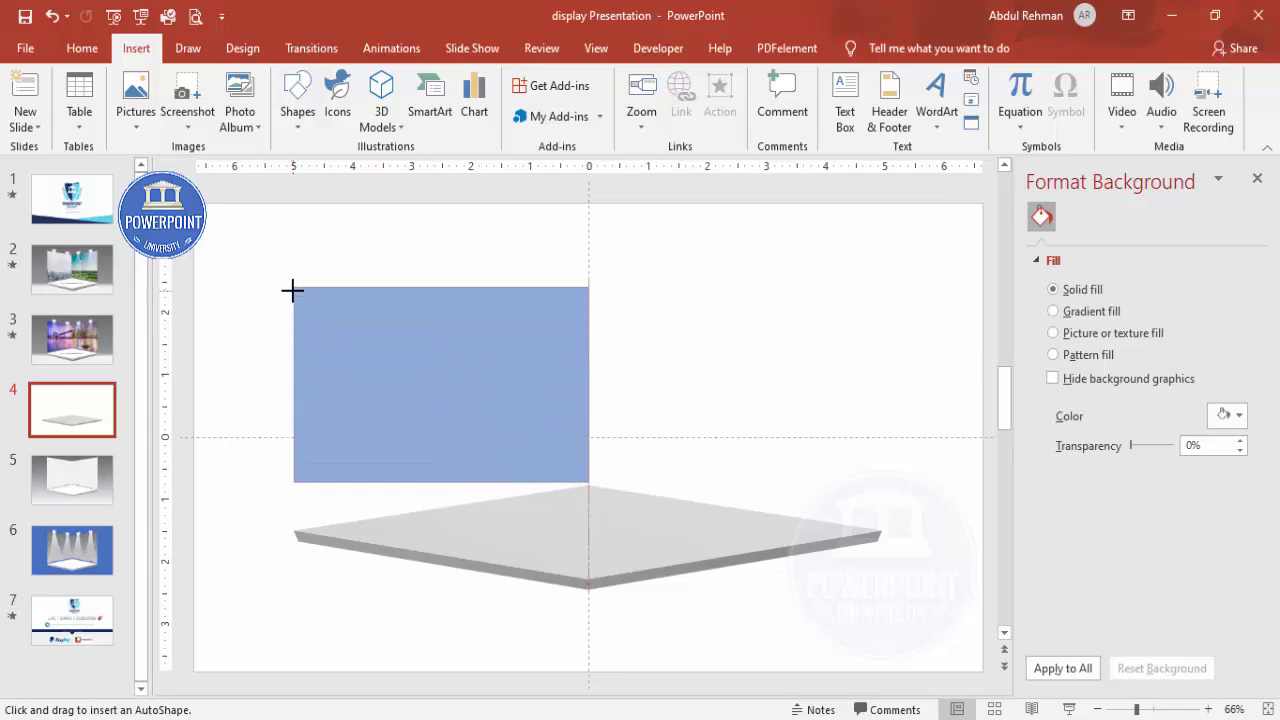
left_click_drag(292, 287, 292, 287)
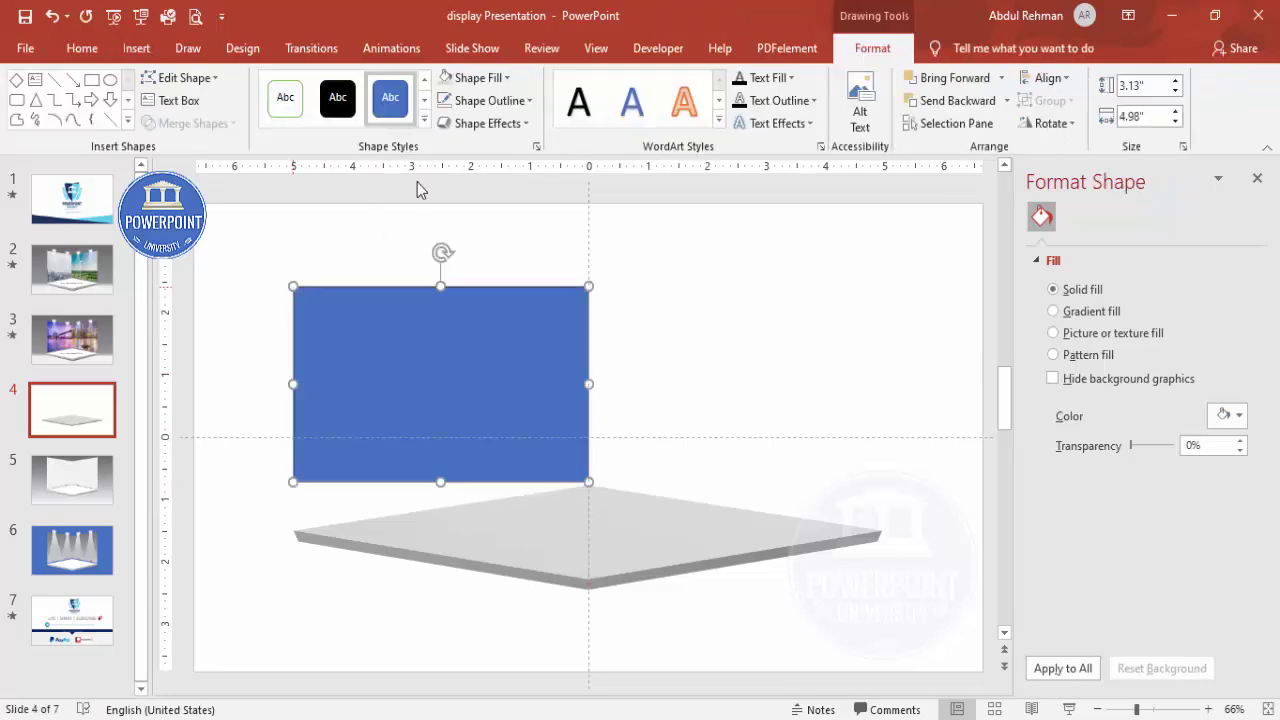
left_click(470, 100)
left_click(509, 315)
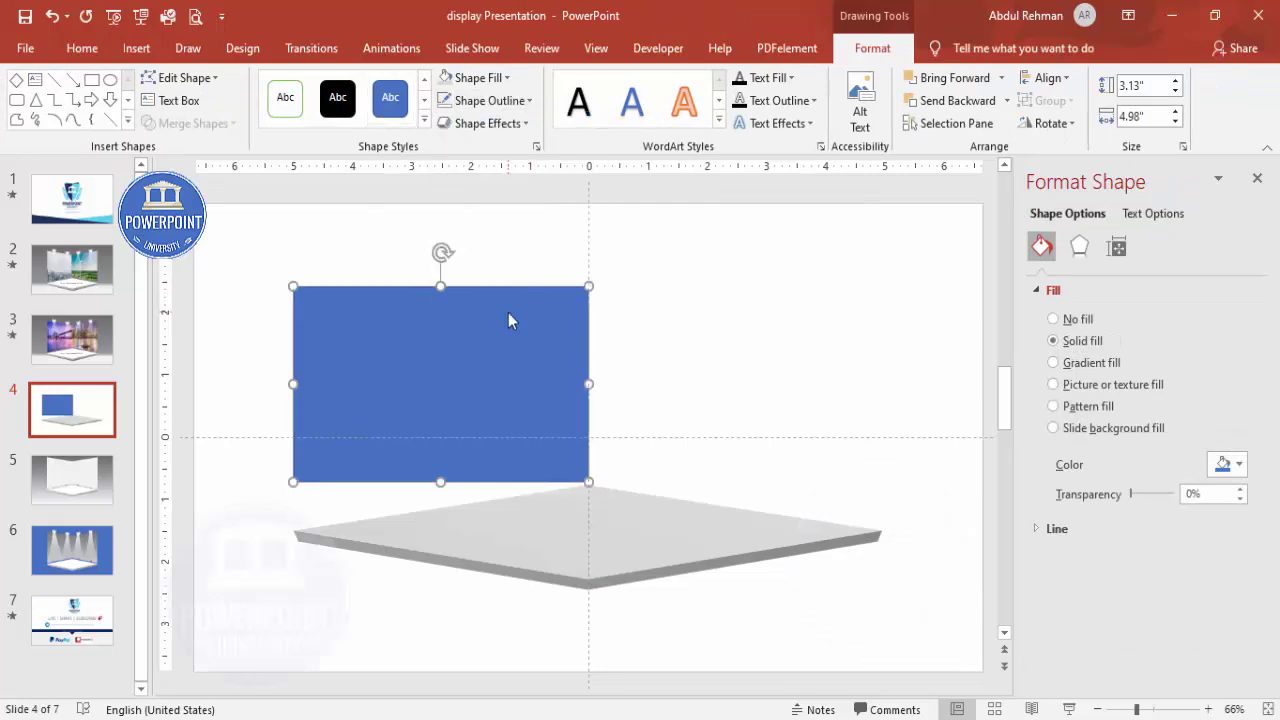
left_click(706, 314)
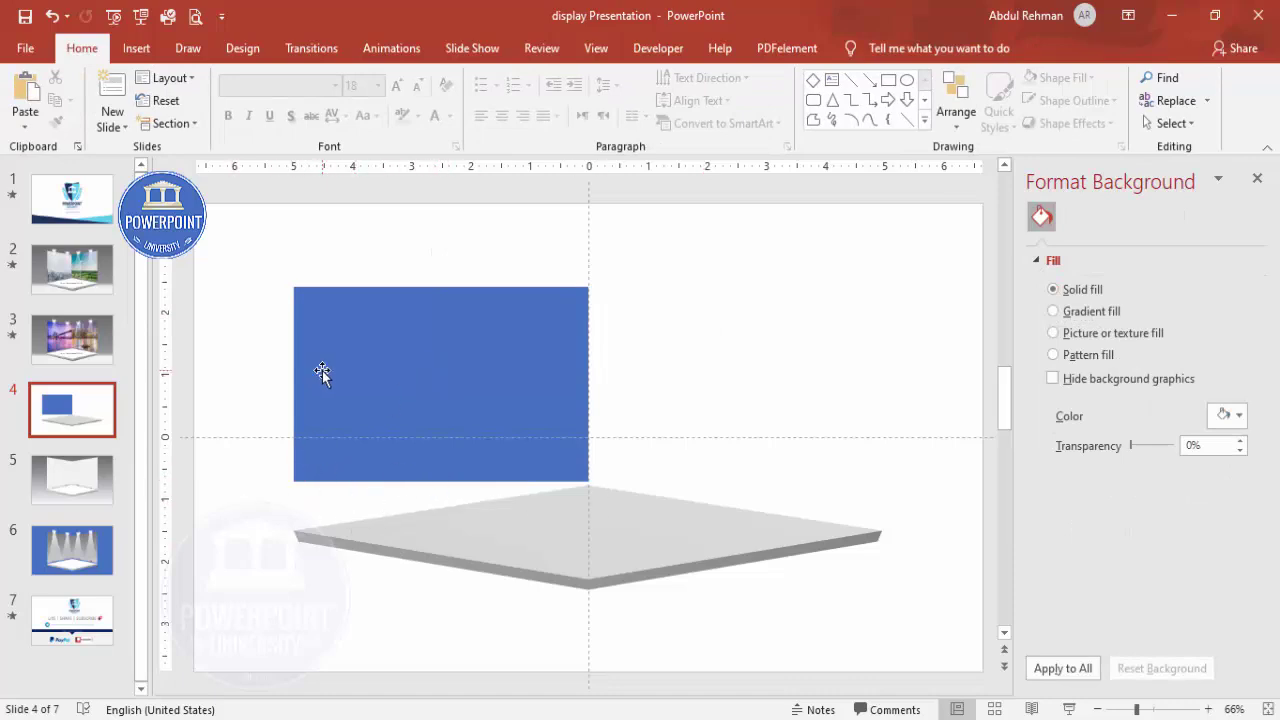
Draw an outline-free right triangle under the blue rectangle and flip it vertically
left_click(136, 48)
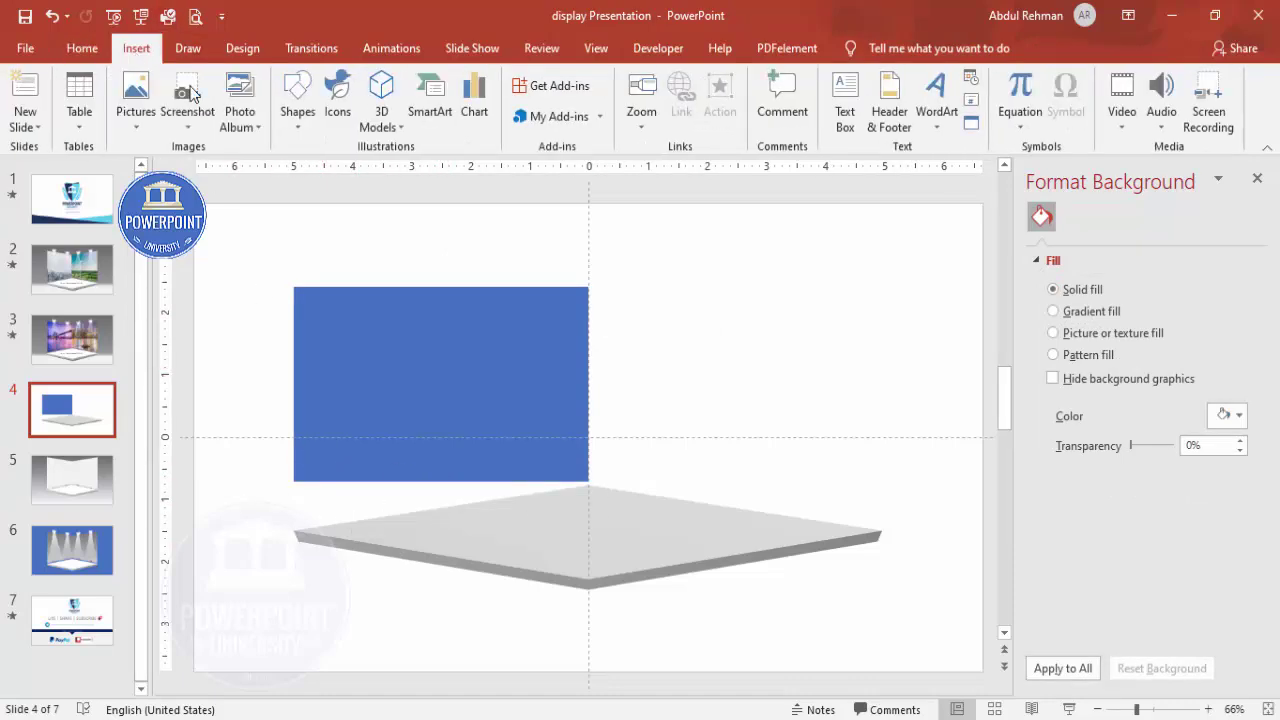
left_click(301, 126)
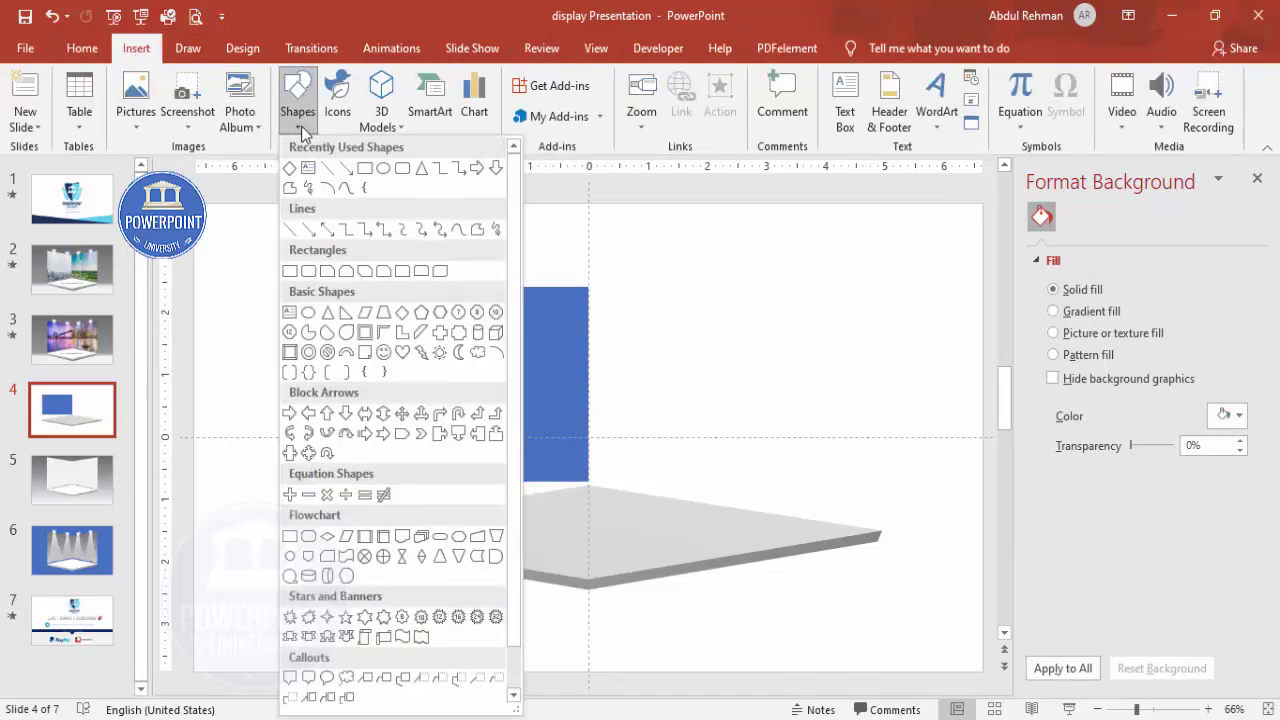
left_click(346, 314)
left_click_drag(588, 481, 295, 520)
left_click(516, 104)
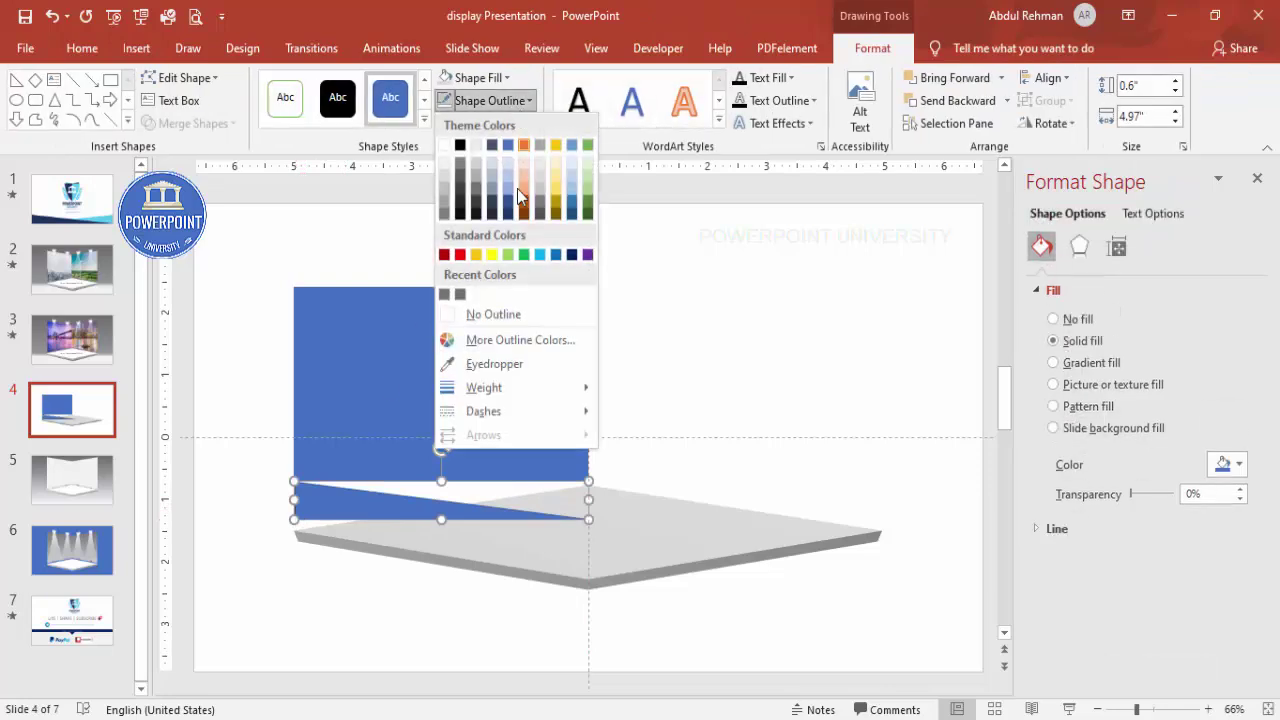
left_click(530, 316)
left_click(1070, 123)
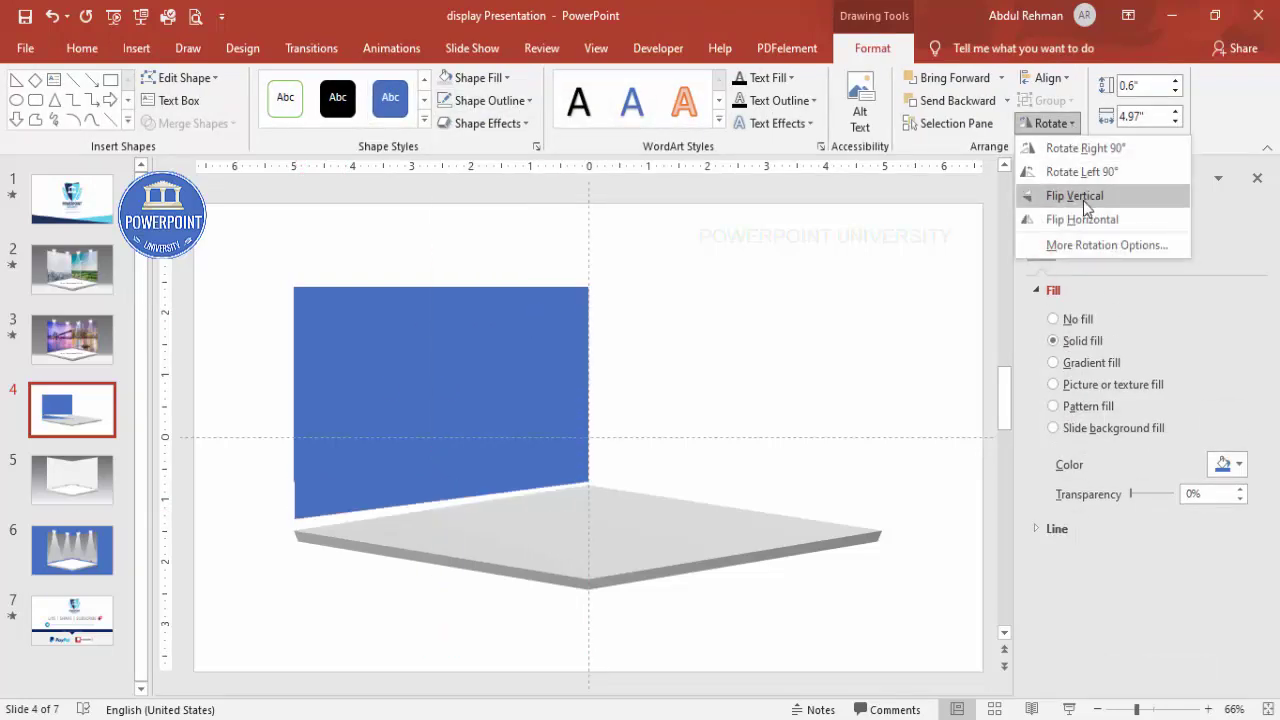
left_click(1083, 197)
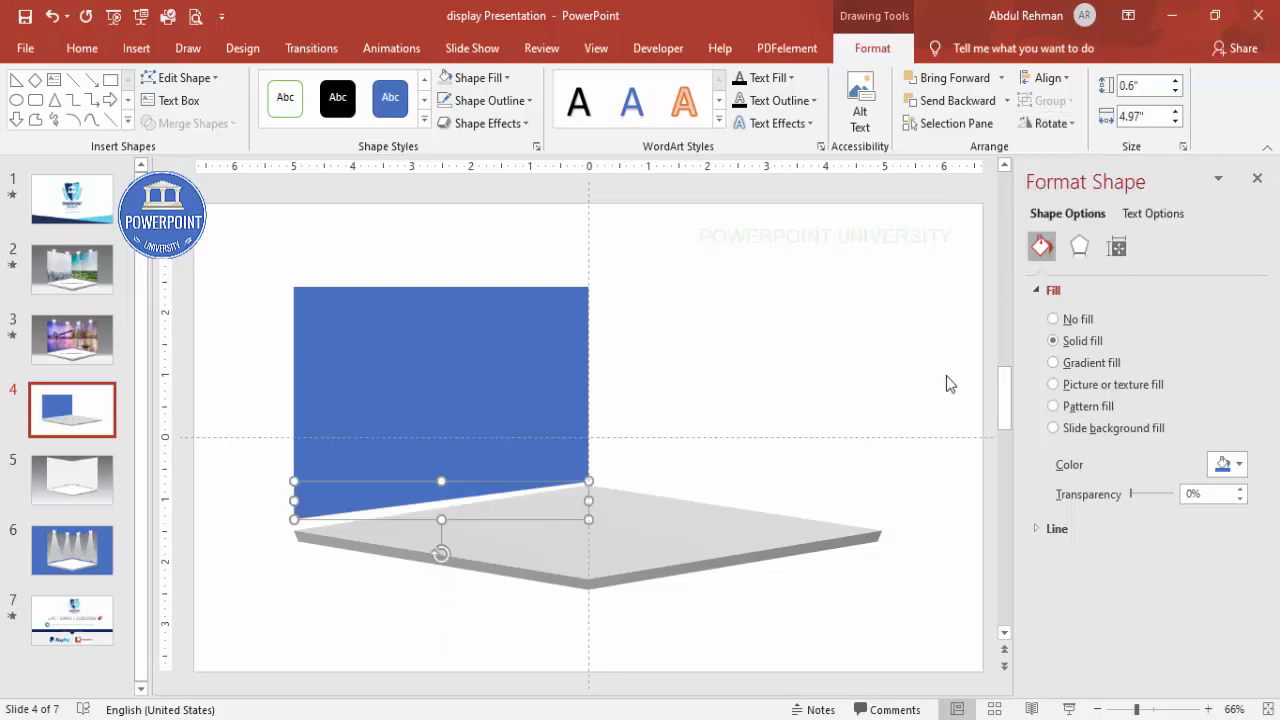
Zoom in and nudge the flipped triangle to fit along the wall's bottom edge
left_click(1168, 710)
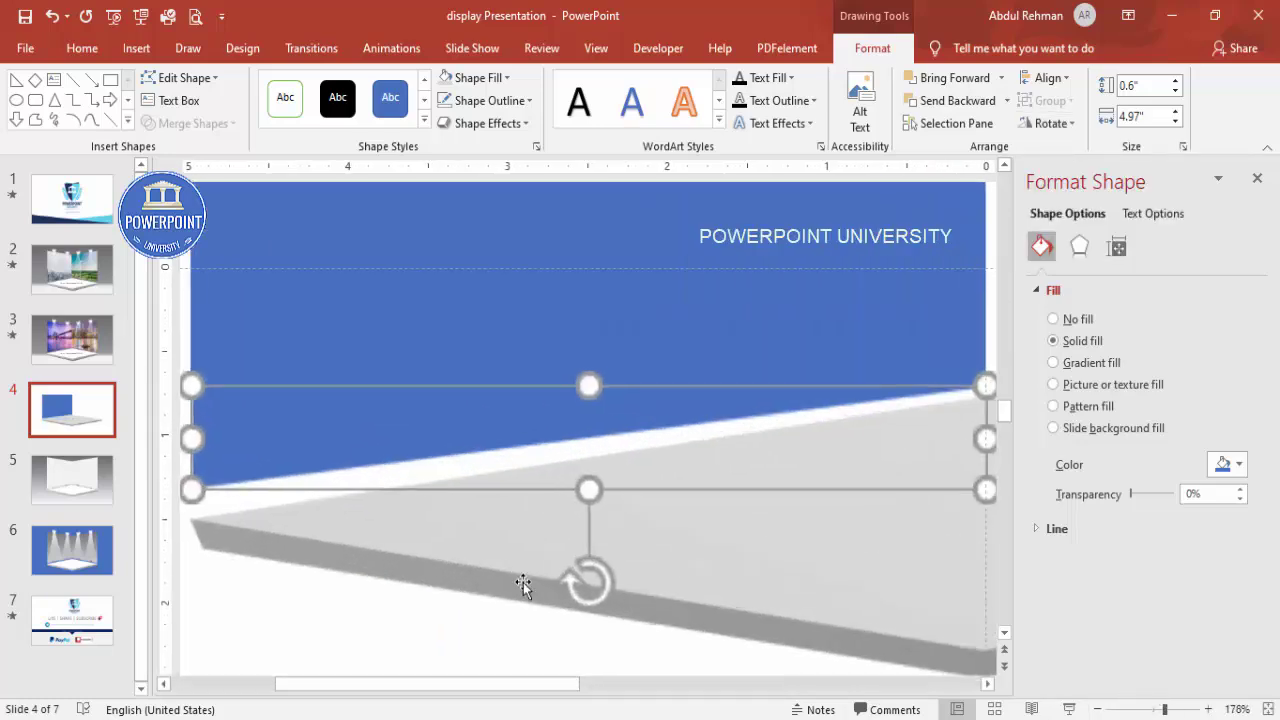
left_click_drag(275, 691, 262, 688)
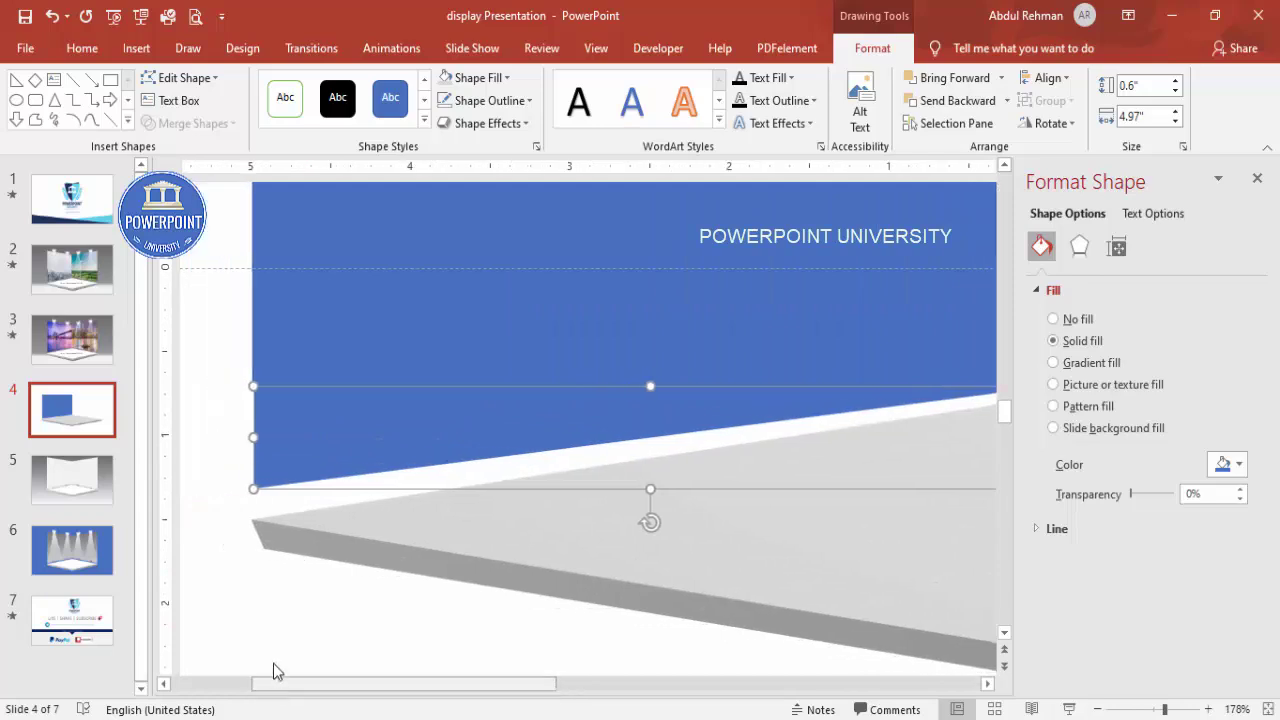
left_click(271, 586)
left_click(273, 413)
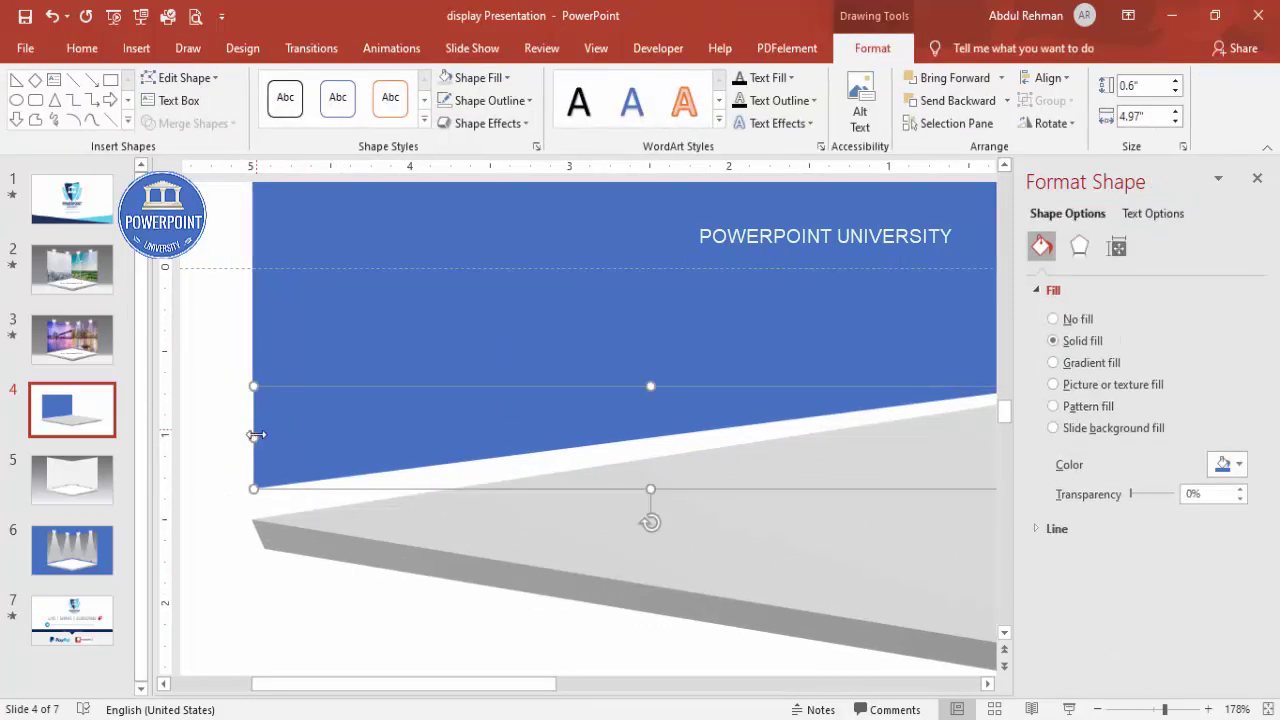
left_click_drag(252, 437, 243, 443)
left_click(226, 450)
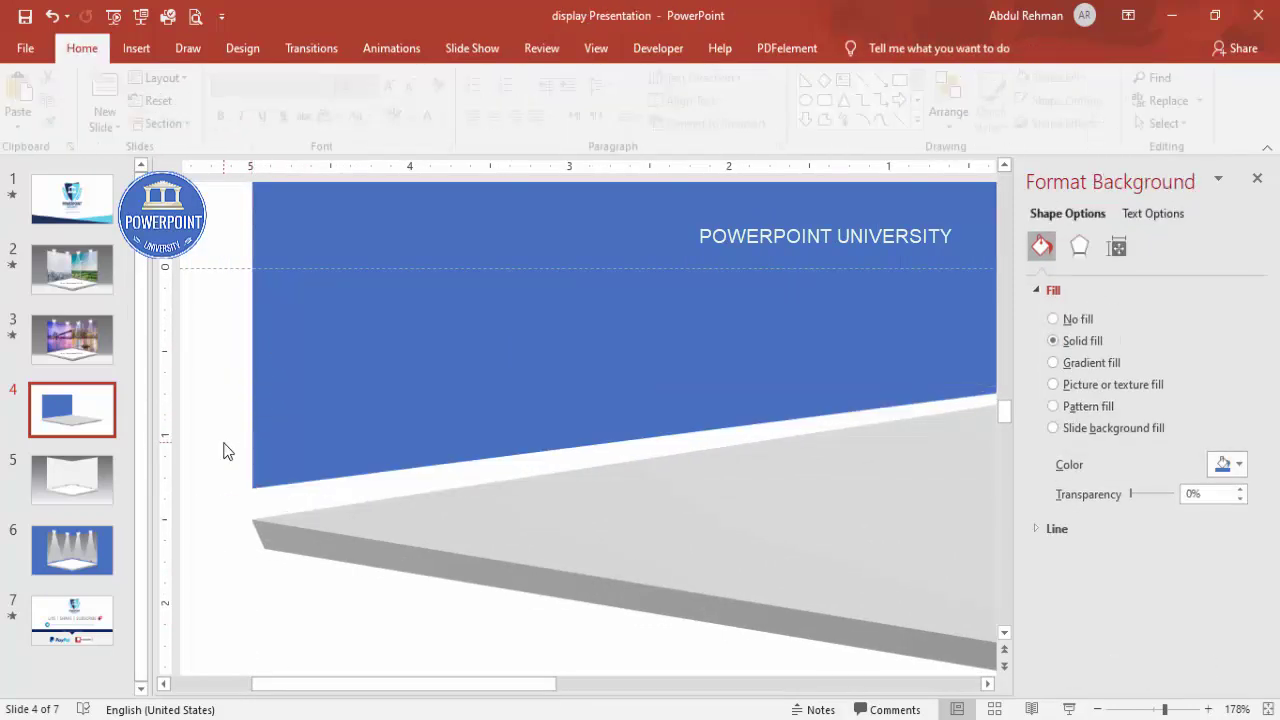
scroll(466, 306, "down", 5, "ctrl")
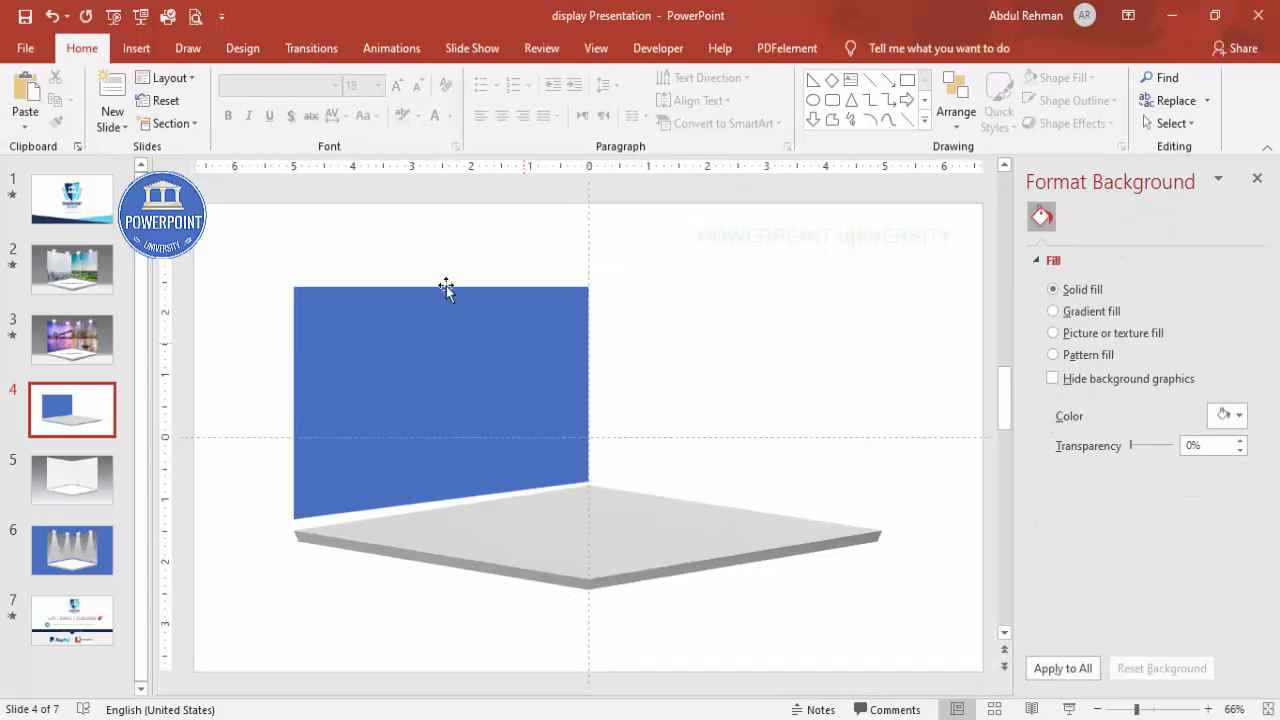
Move the thin wedge up, flip it vertically and place it on the panel's top edge
left_click(337, 498)
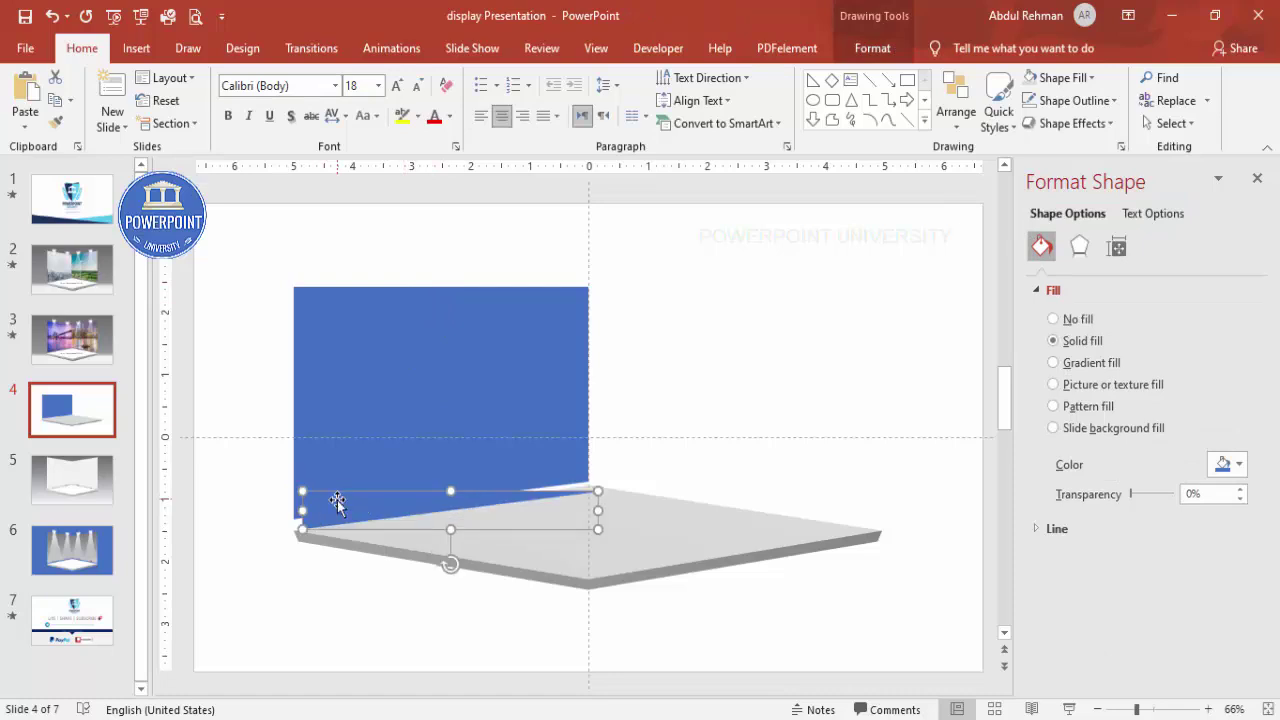
left_click_drag(331, 517, 330, 266)
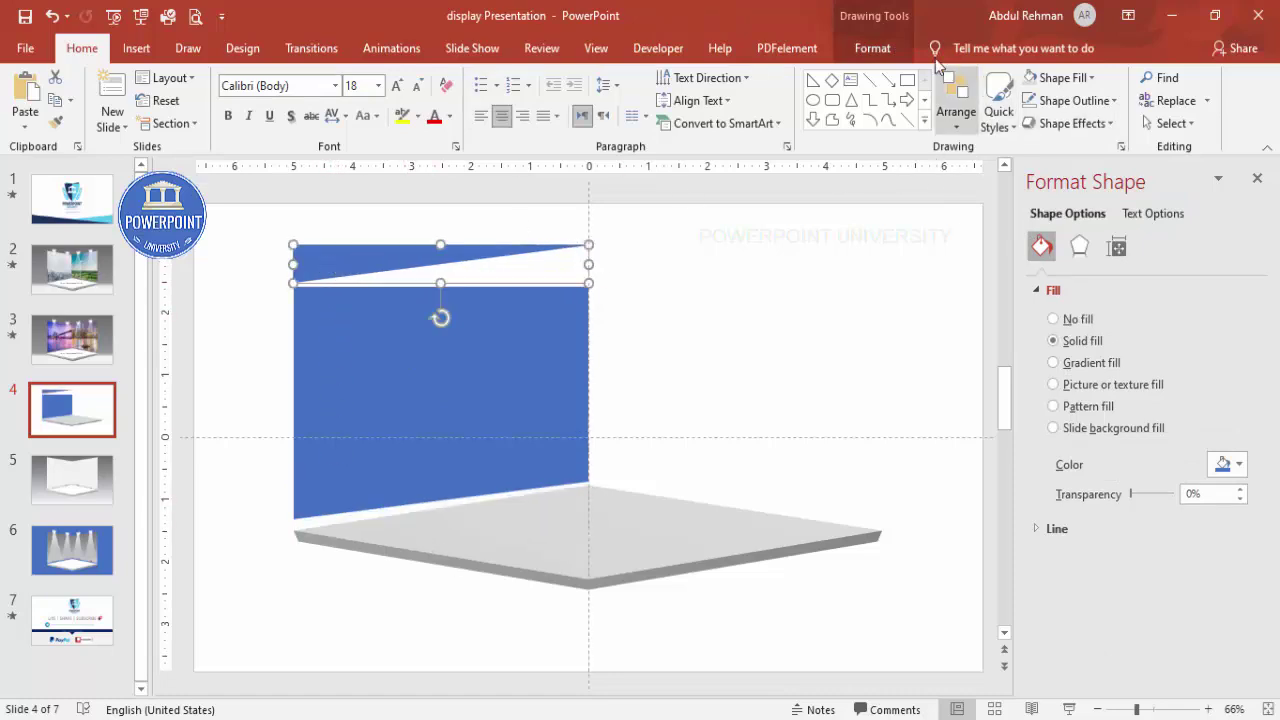
left_click(853, 49)
left_click(1049, 123)
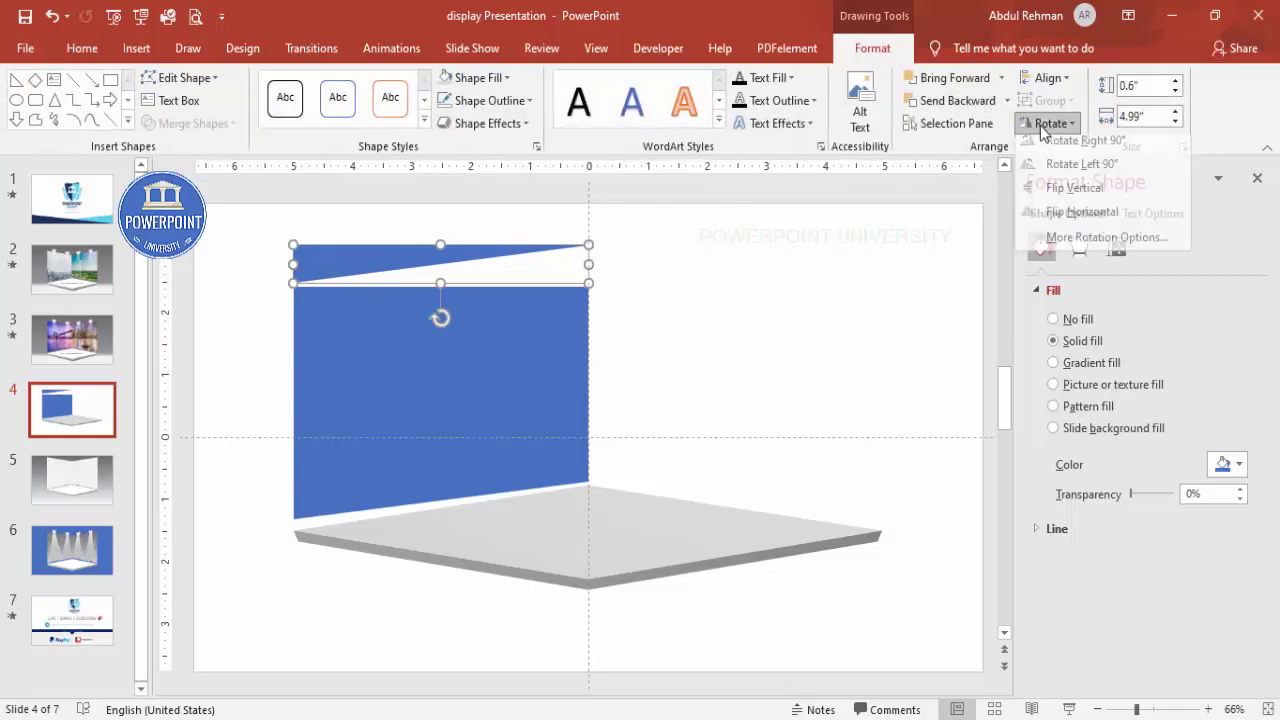
left_click(1105, 204)
left_click_drag(451, 277, 460, 276)
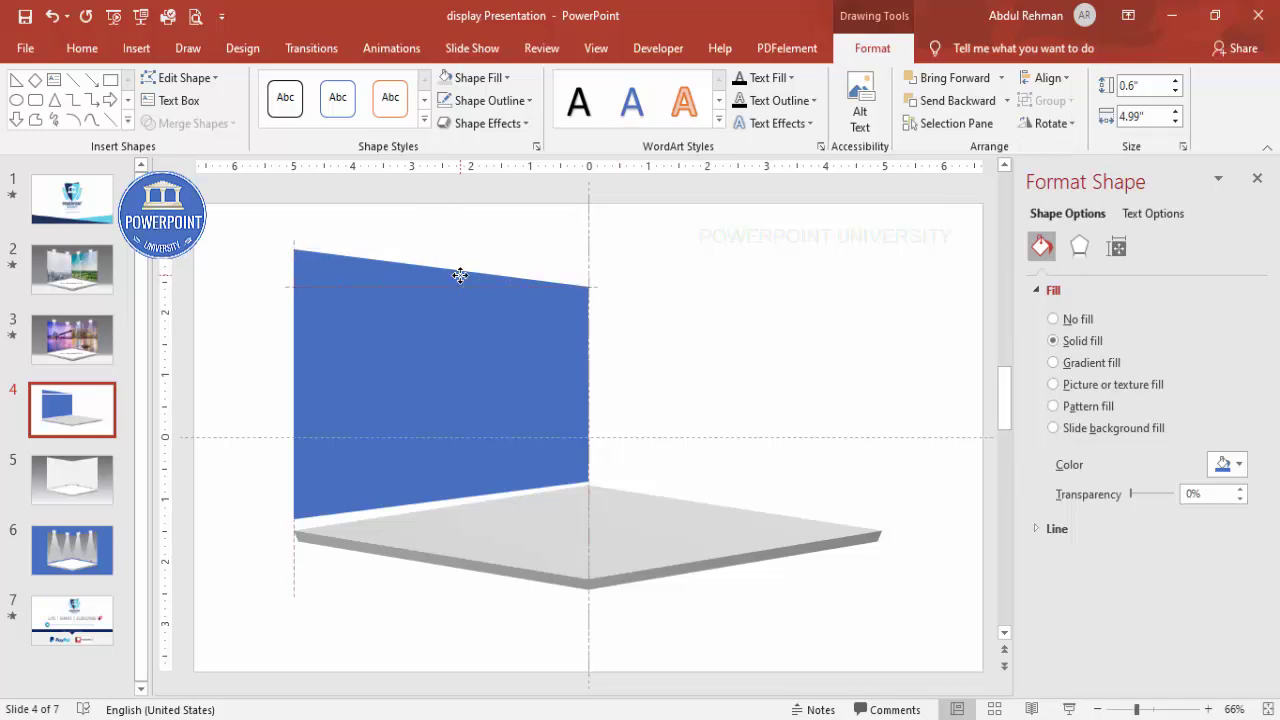
left_click(820, 326)
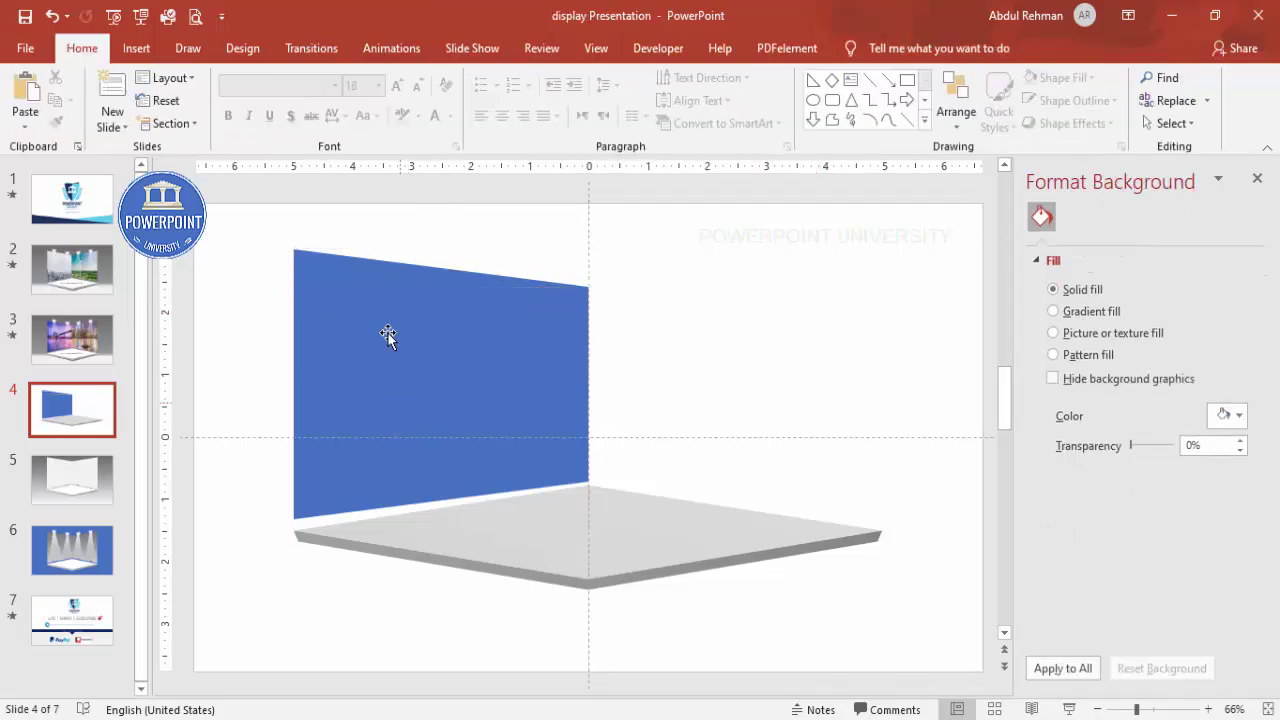
Select the panel and wedge together and Union them into one shape
left_click(368, 376)
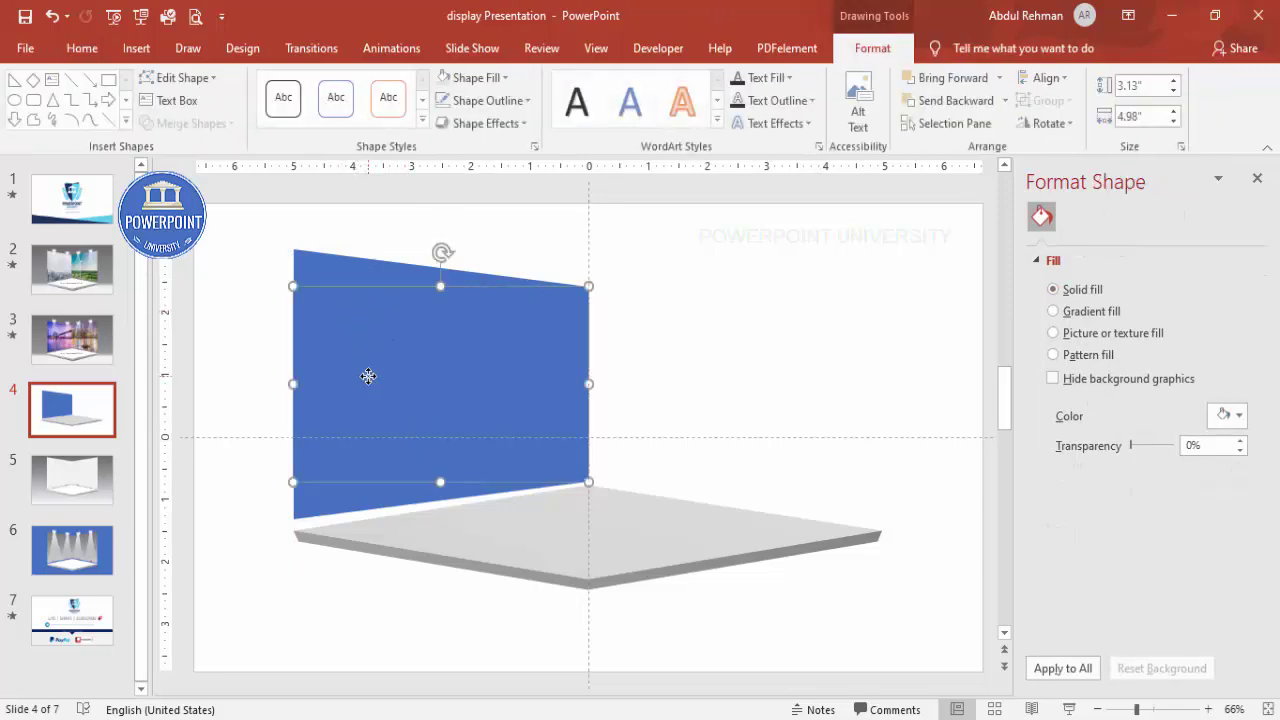
left_click(314, 500, "shift")
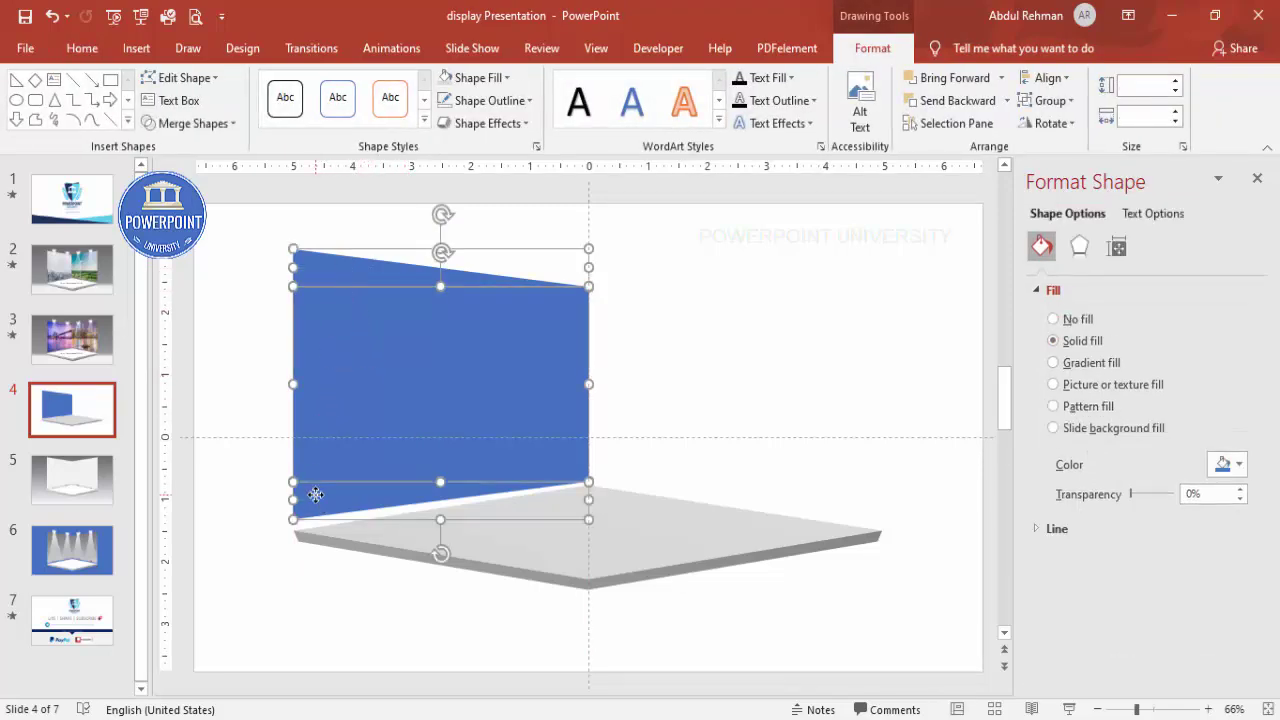
left_click(207, 123)
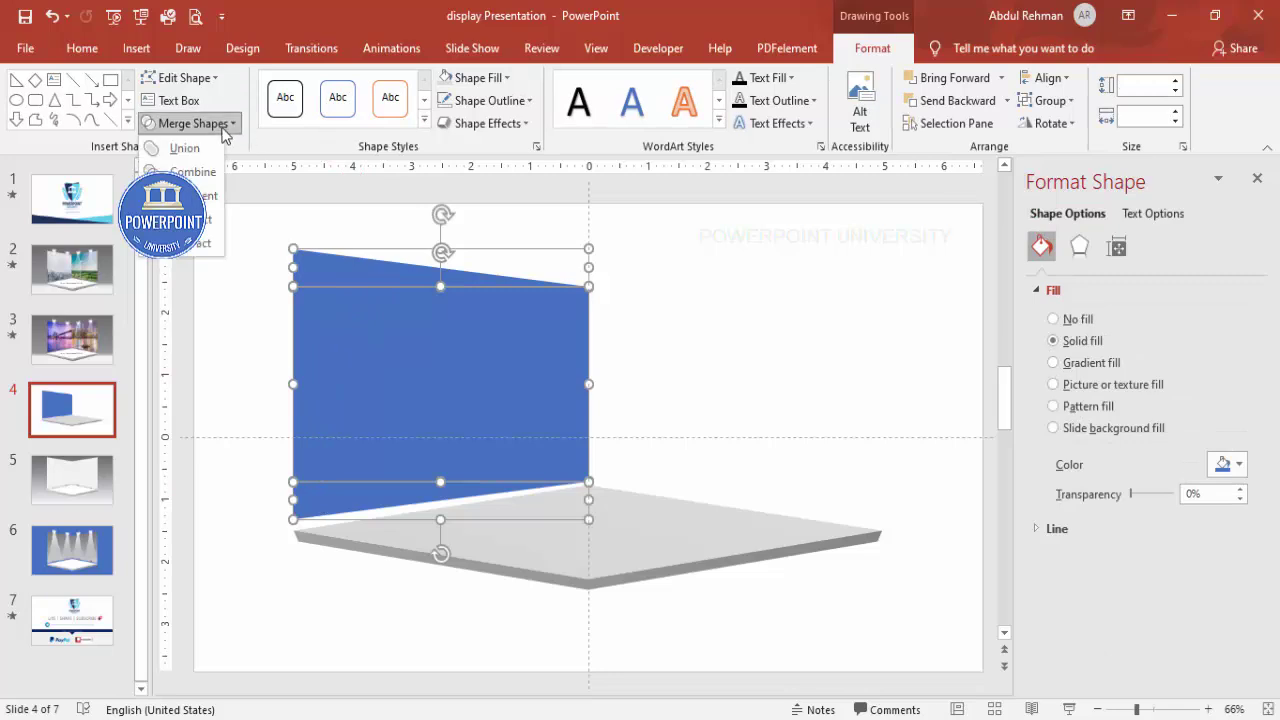
left_click(186, 148)
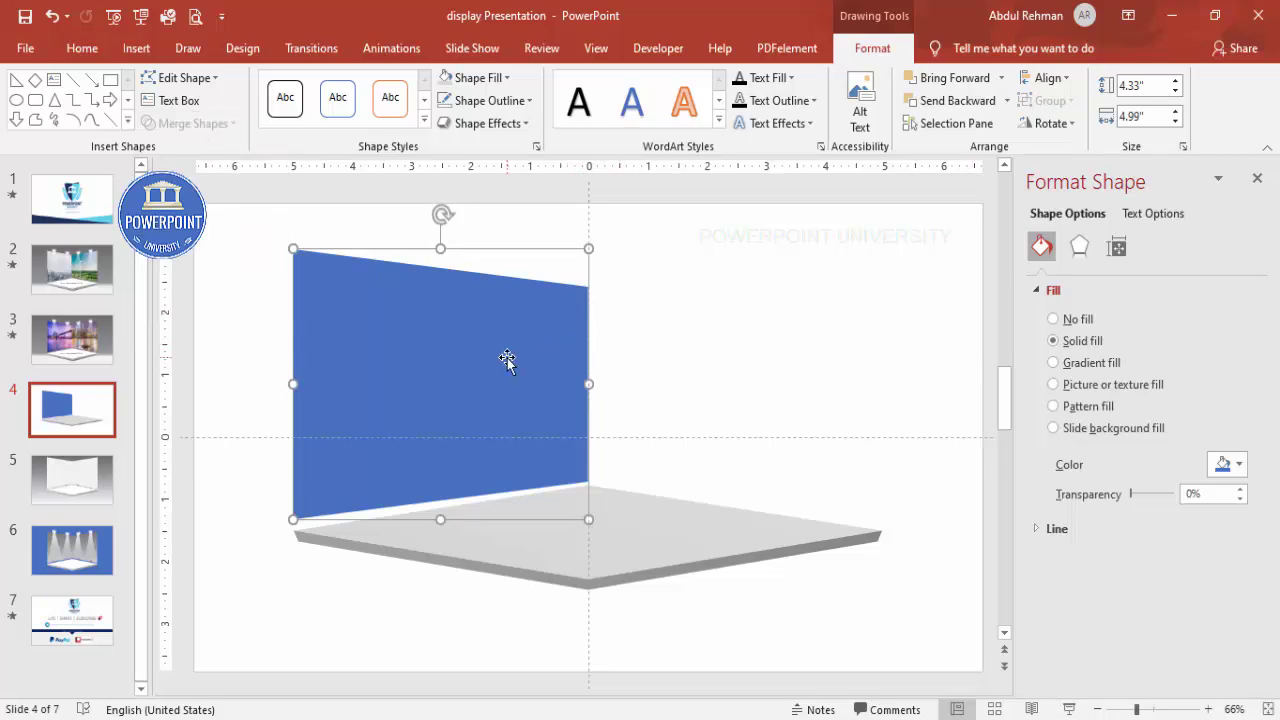
Duplicate the wall panel, flip the copy horizontally and join it to the original's right edge
left_click_drag(511, 383, 763, 337)
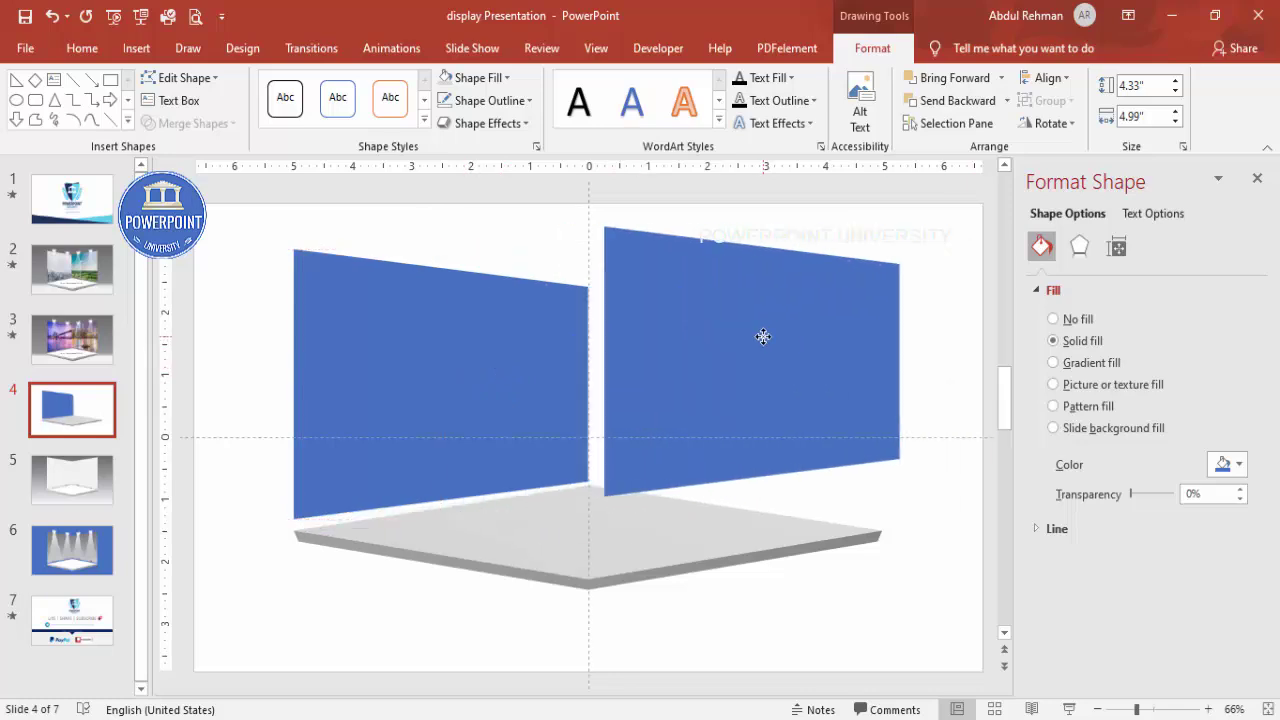
left_click(1051, 123)
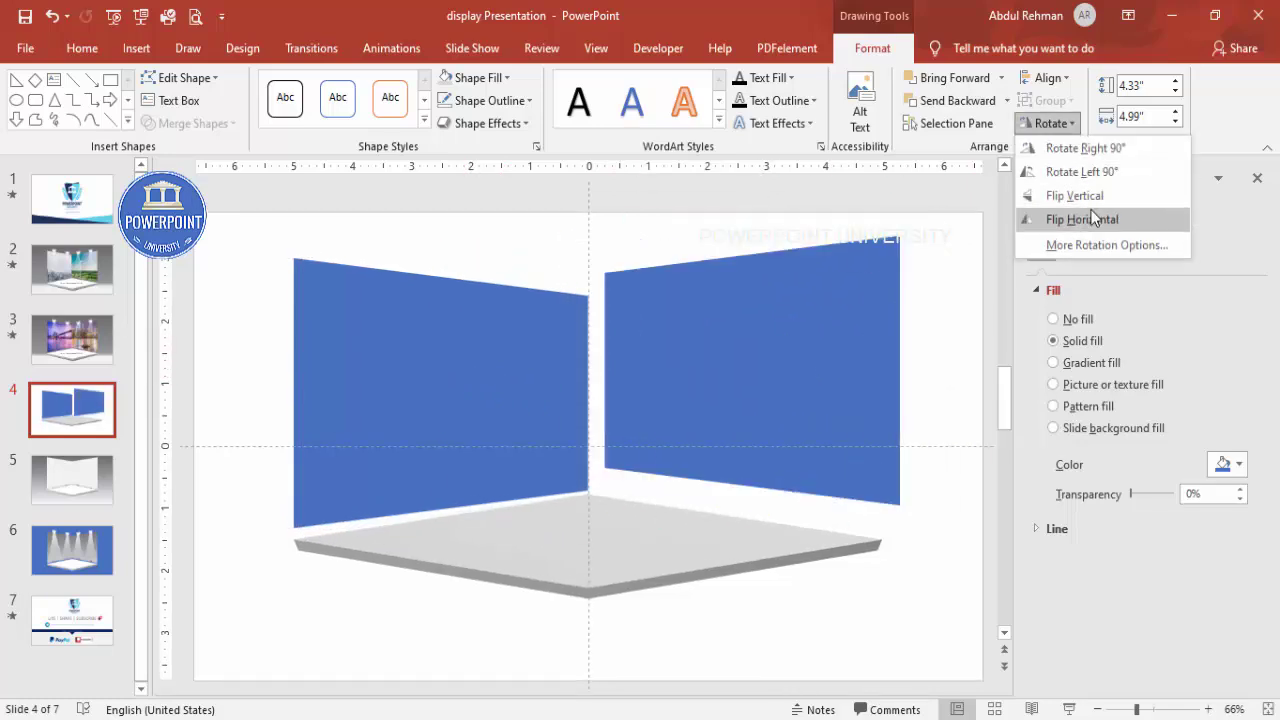
left_click(1092, 222)
left_click_drag(740, 369, 737, 384)
left_click(752, 623)
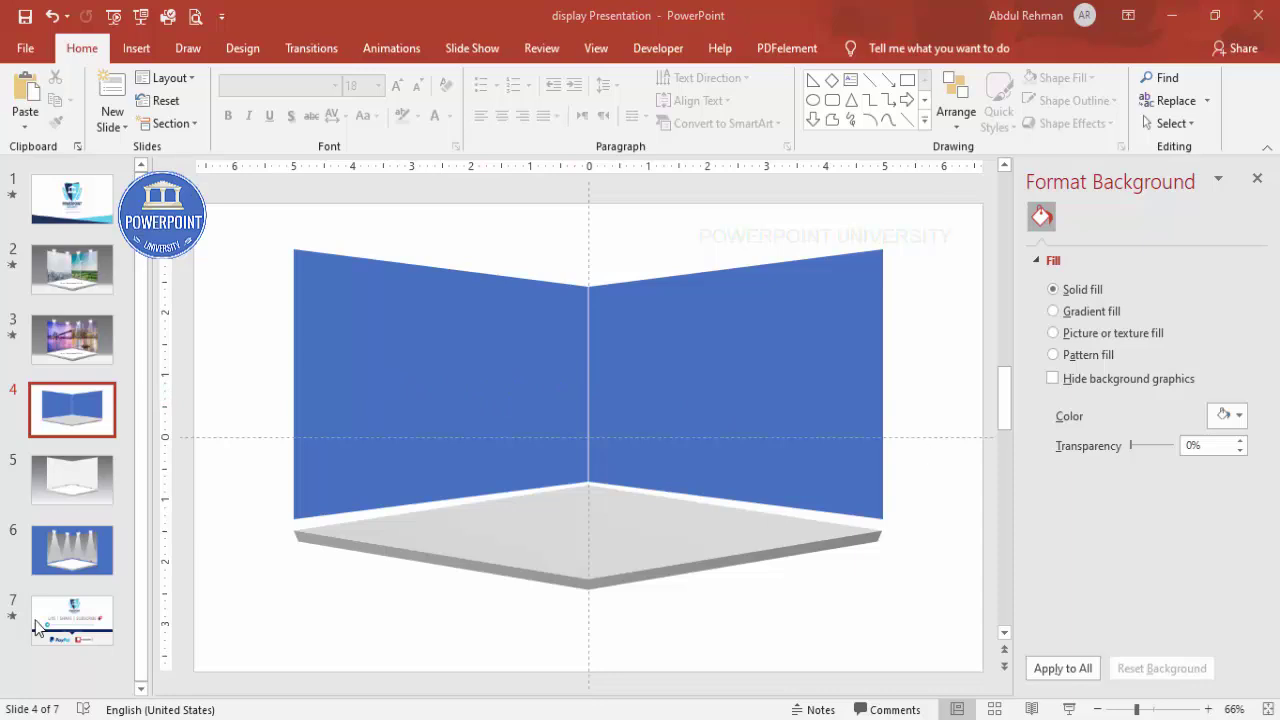
Duplicate slide 4 as slide 5 from its thumbnail menu, then return to slide 4
right_click(58, 403)
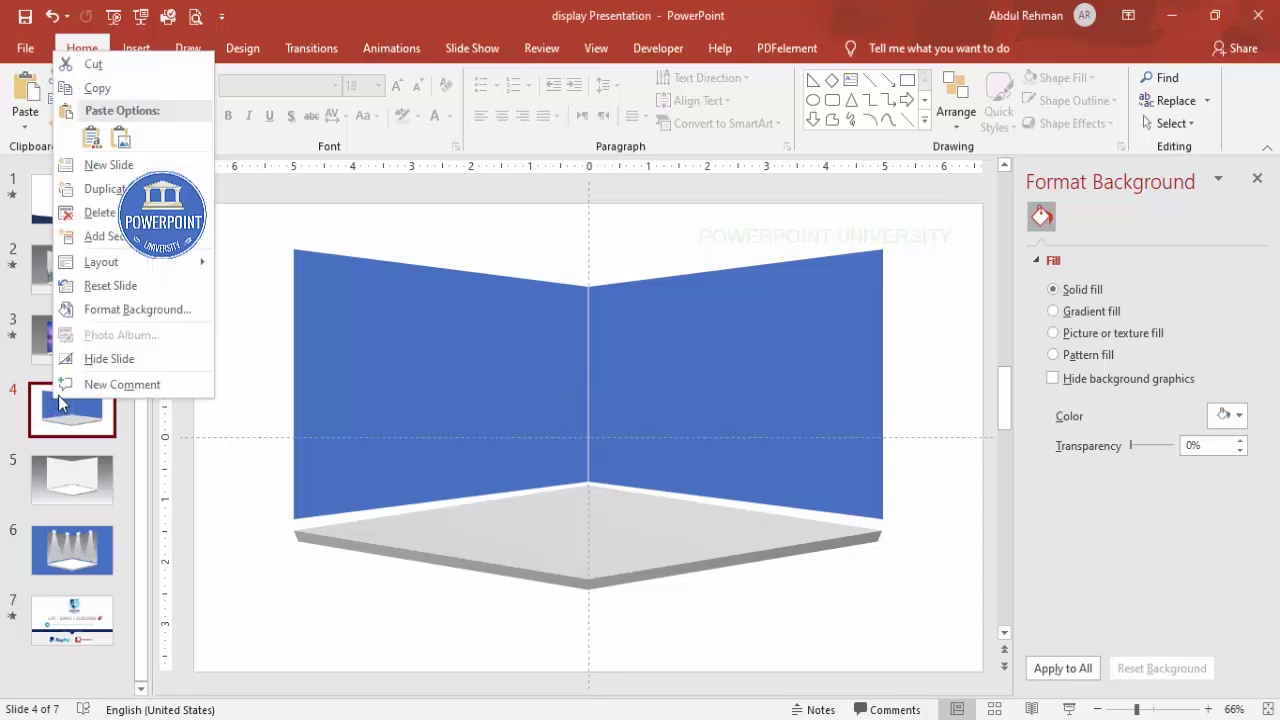
left_click(100, 188)
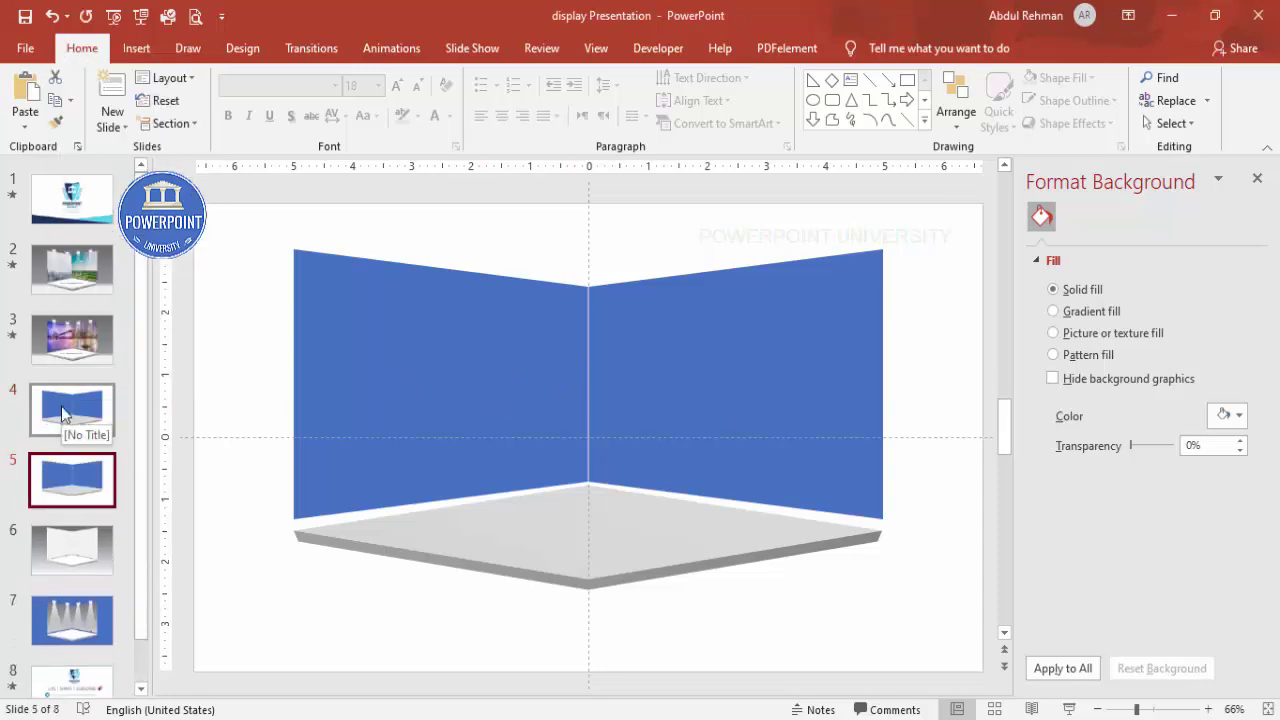
right_click(61, 406)
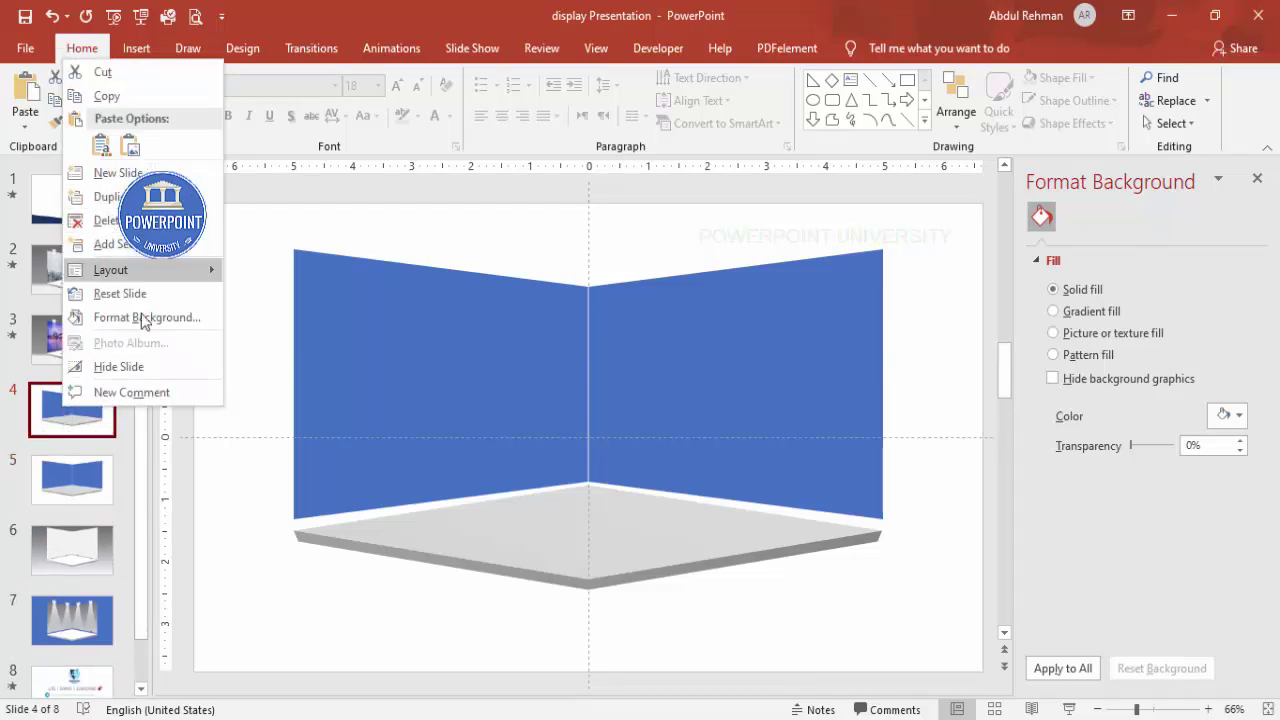
left_click(86, 488)
left_click(86, 488)
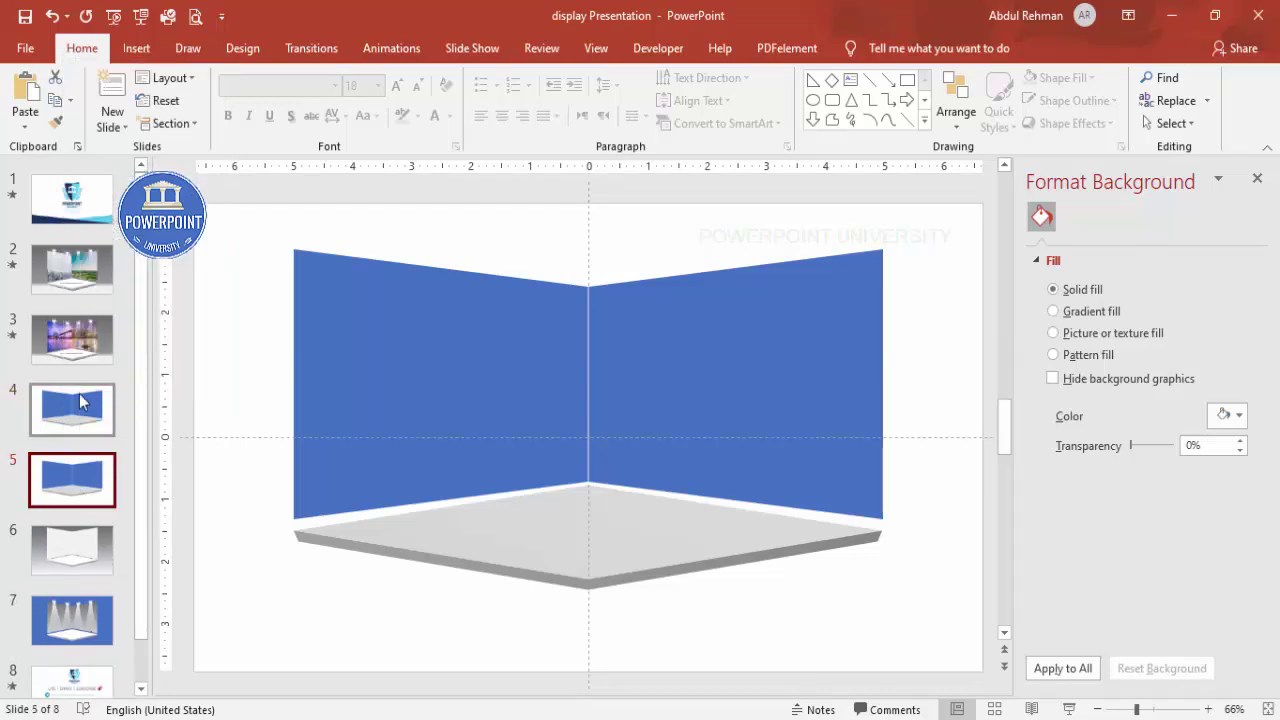
left_click(81, 401)
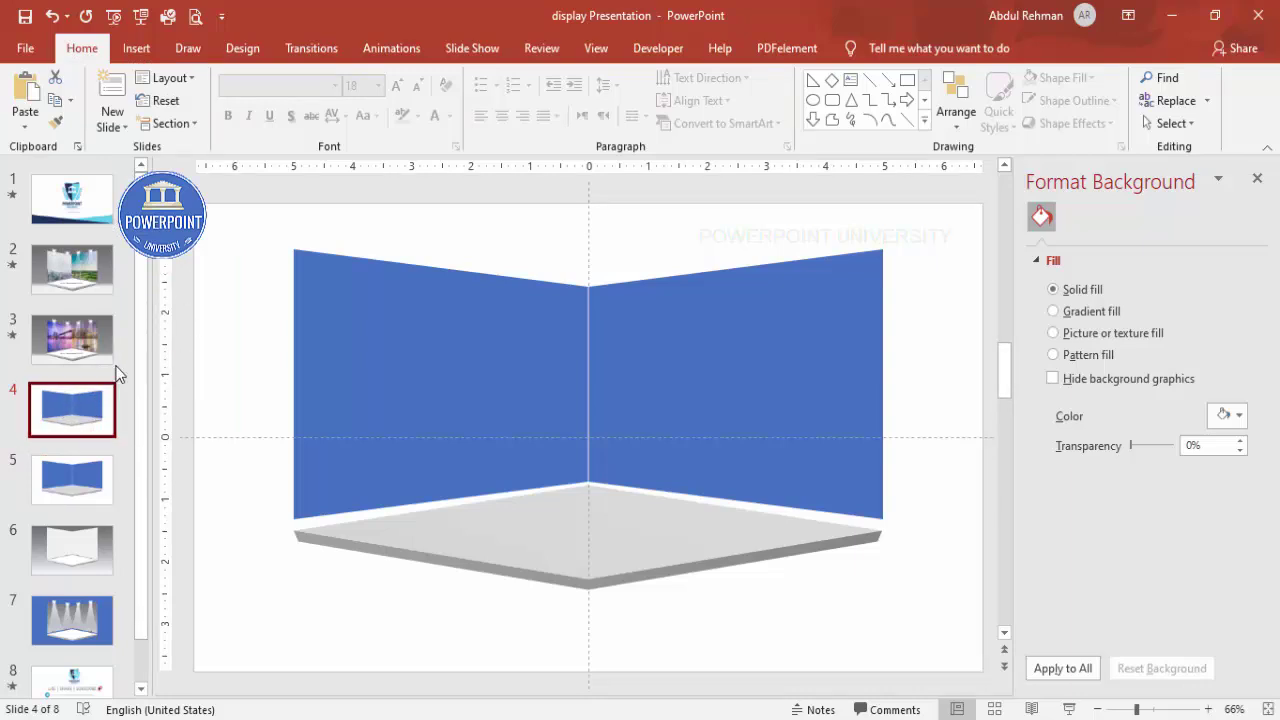
Draw a full-slide 7.5" × 13.33" rectangle with no outline and a grey gradient fill
left_click(137, 50)
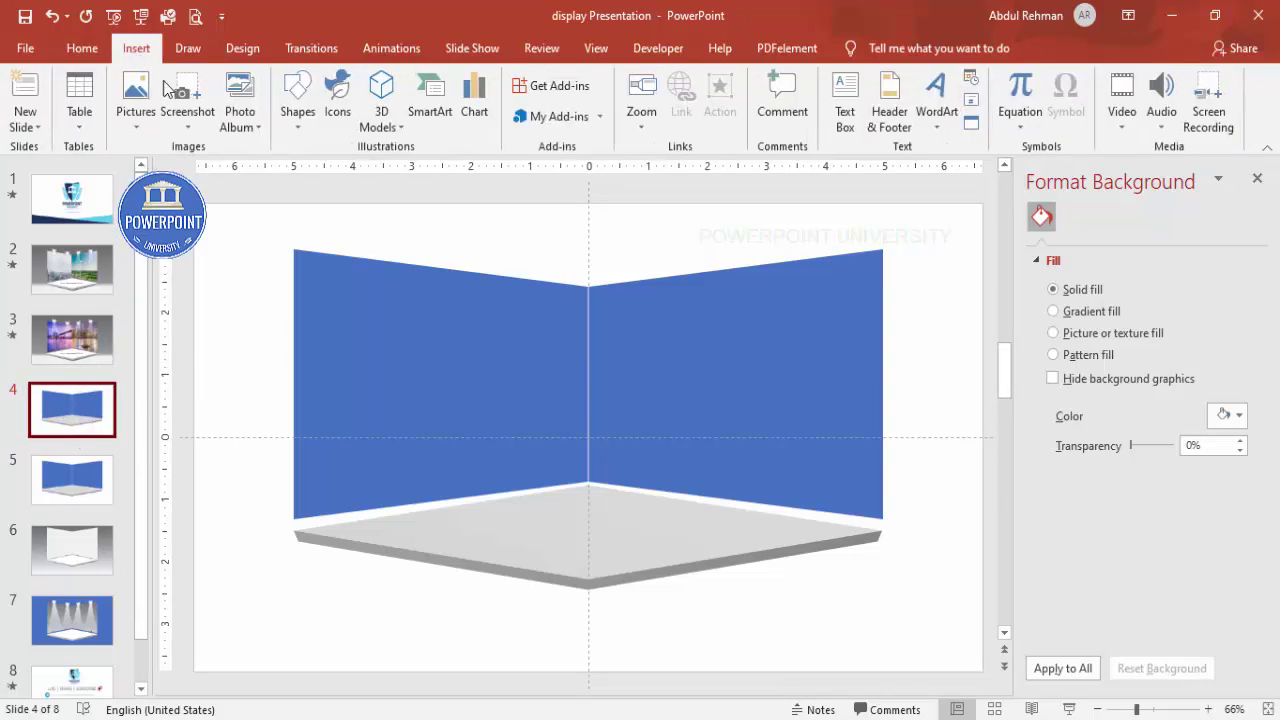
left_click(298, 100)
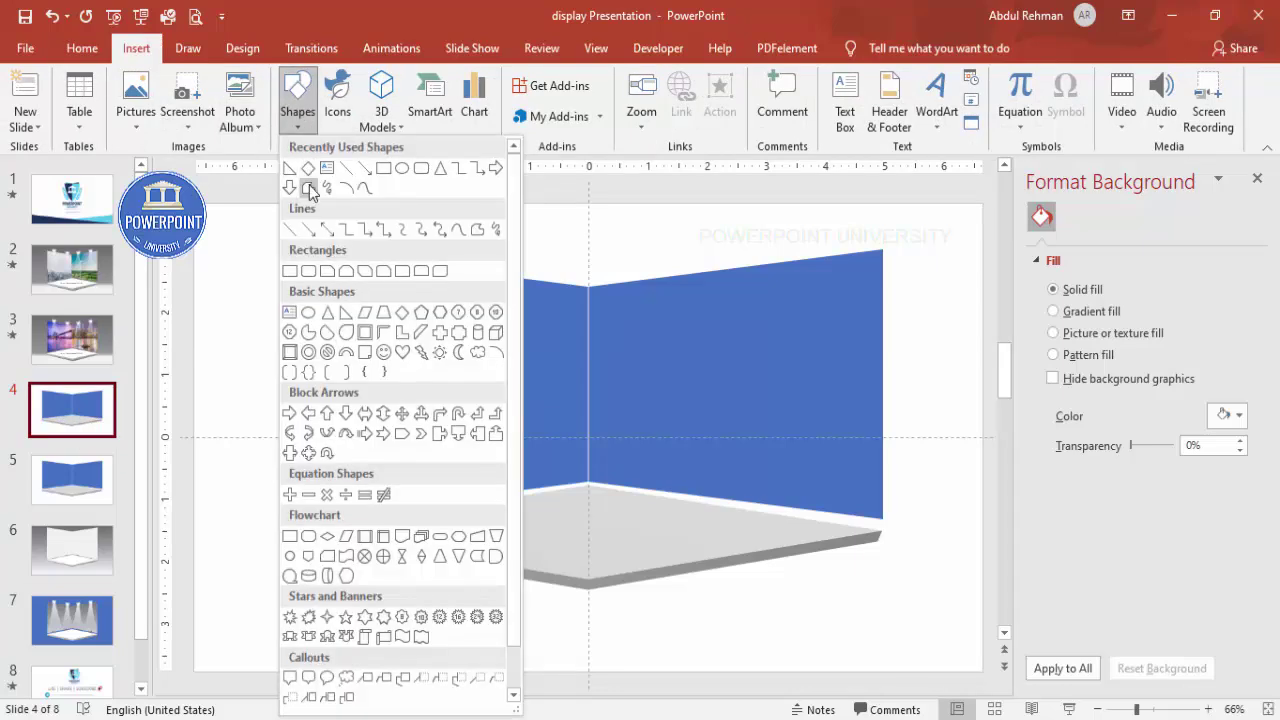
left_click(290, 272)
left_click_drag(200, 206, 984, 678)
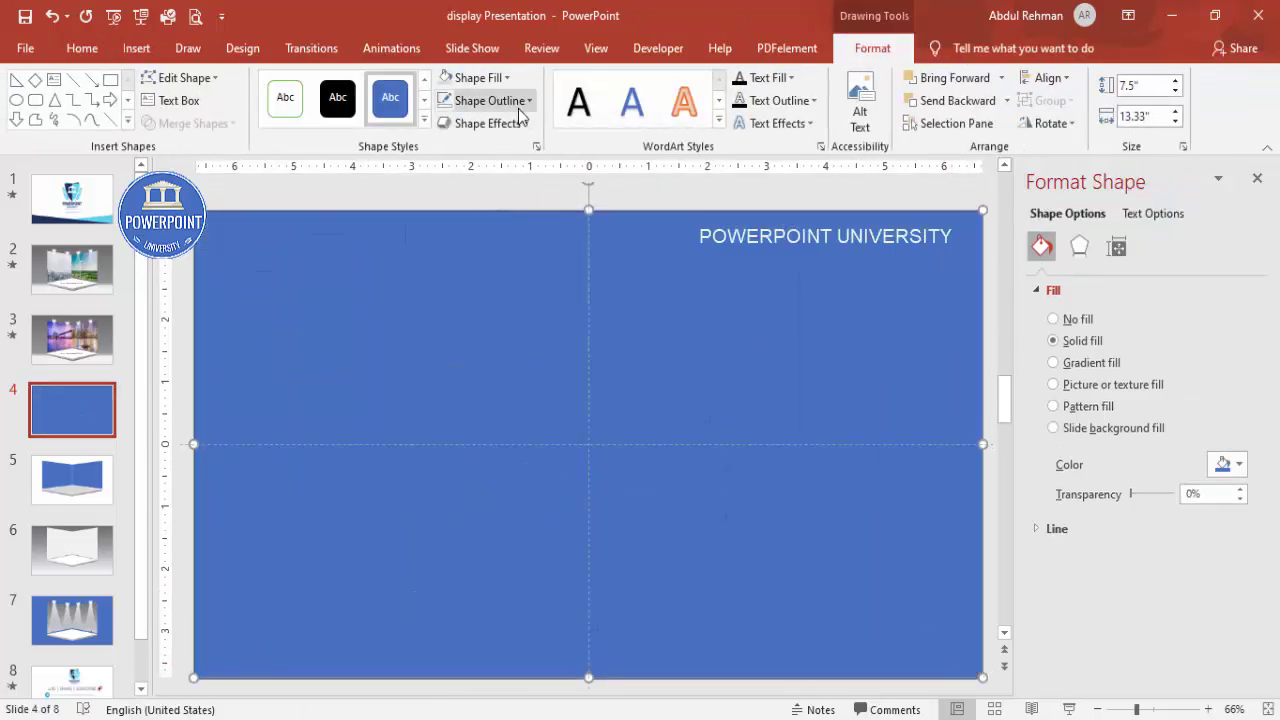
left_click(485, 100)
left_click(525, 315)
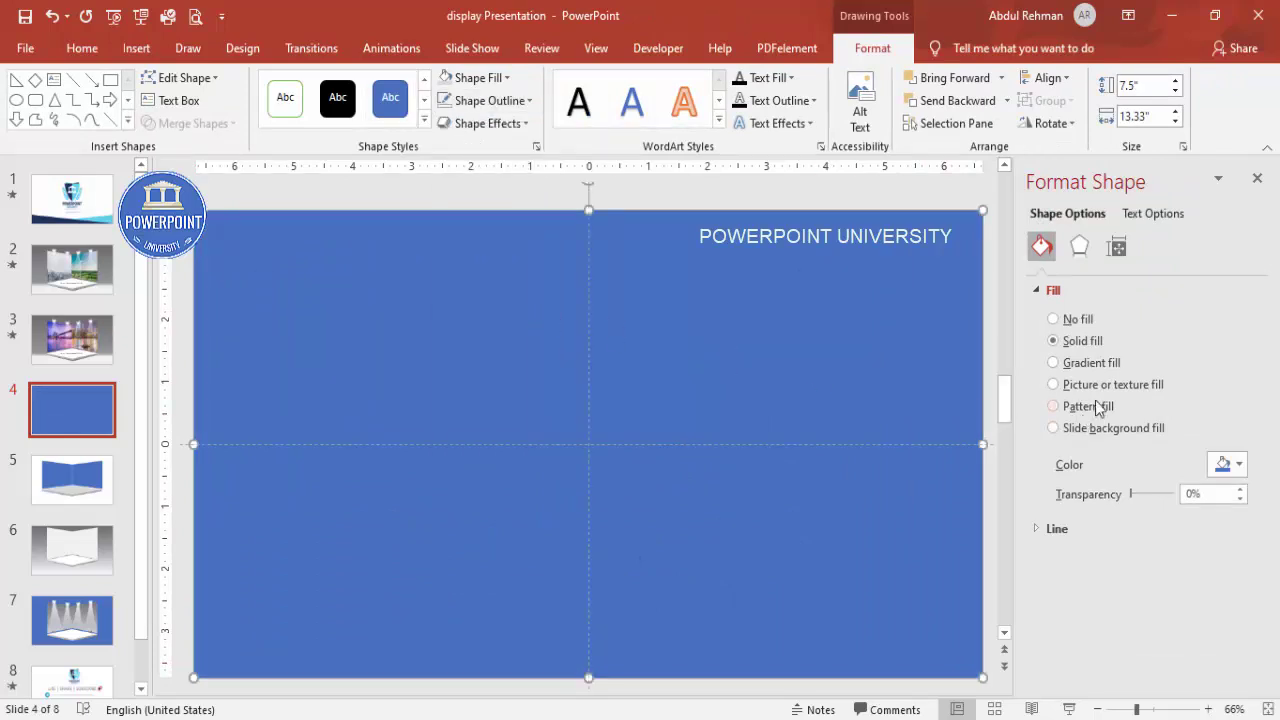
left_click(1093, 365)
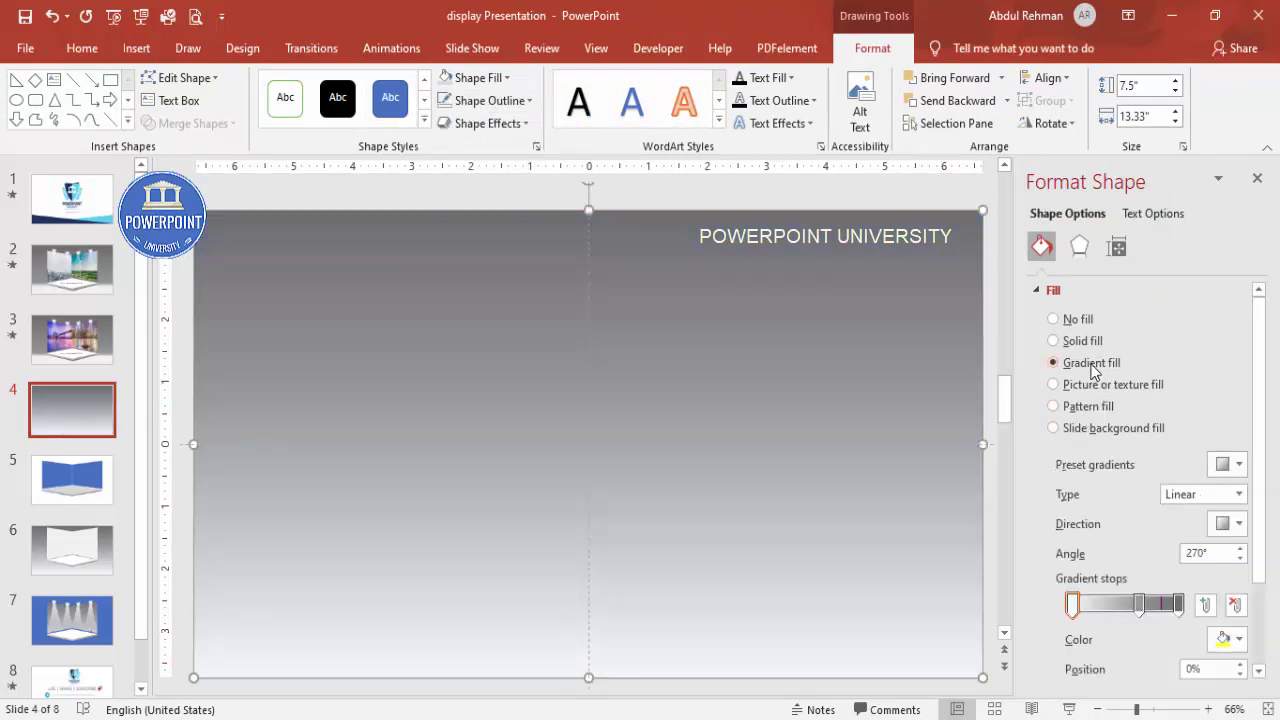